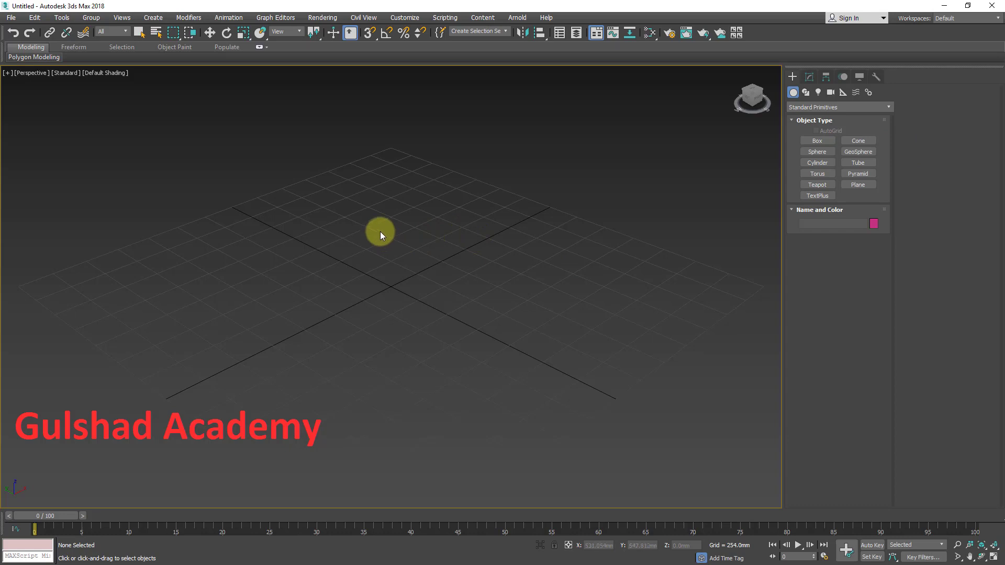
# Draw a rectangular plane about 2711 mm long and 2655 mm wide over the grid's centre
pyautogui.click(849, 185)
pyautogui.moveTo(387, 179); pyautogui.dragTo(392, 489)
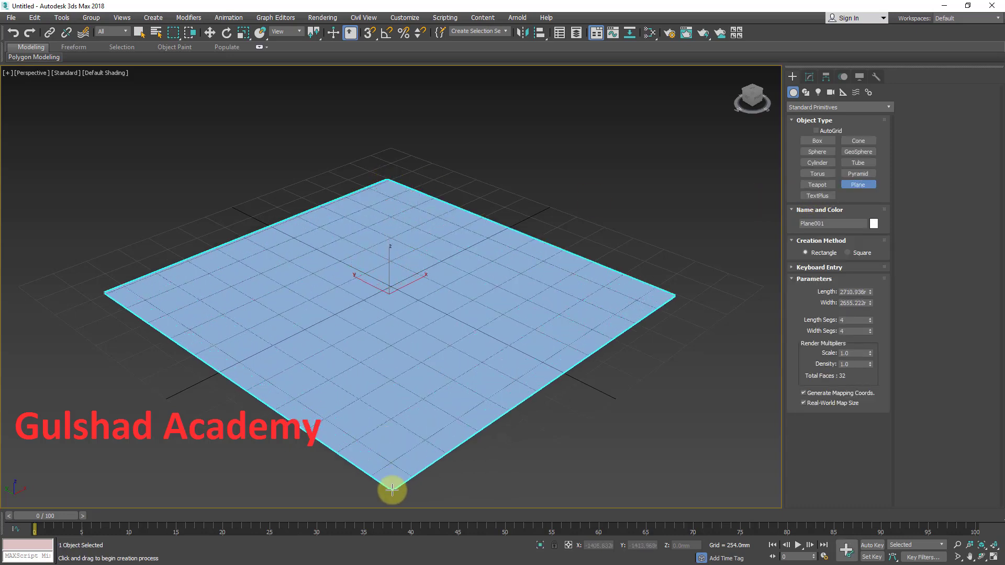
pyautogui.moveTo(480, 386); pyautogui.dragTo(476, 366, button='middle')
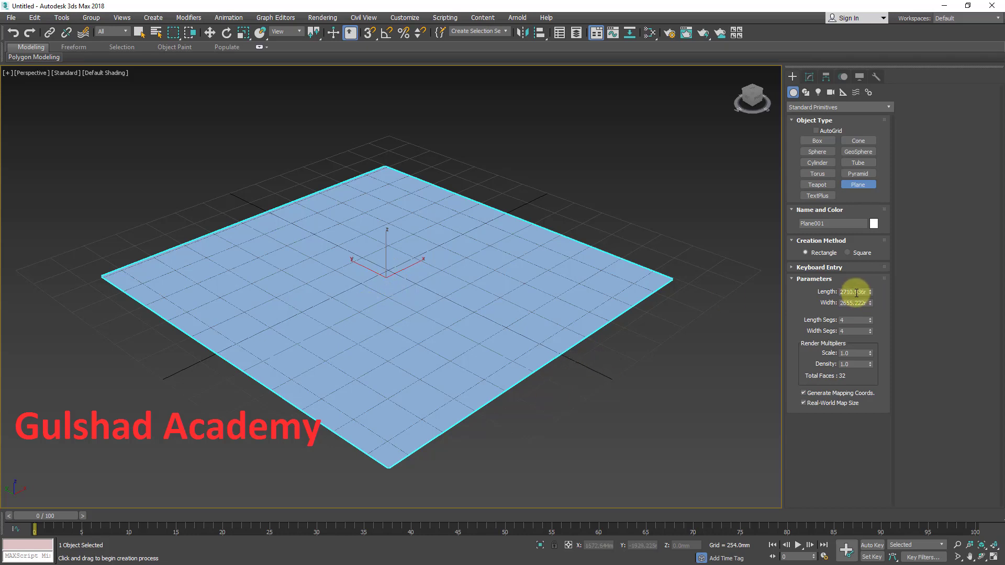
# Set the plane's length and width to 2000 mm
pyautogui.doubleClick(856, 293)
pyautogui.press('Return')
pyautogui.doubleClick(849, 303)
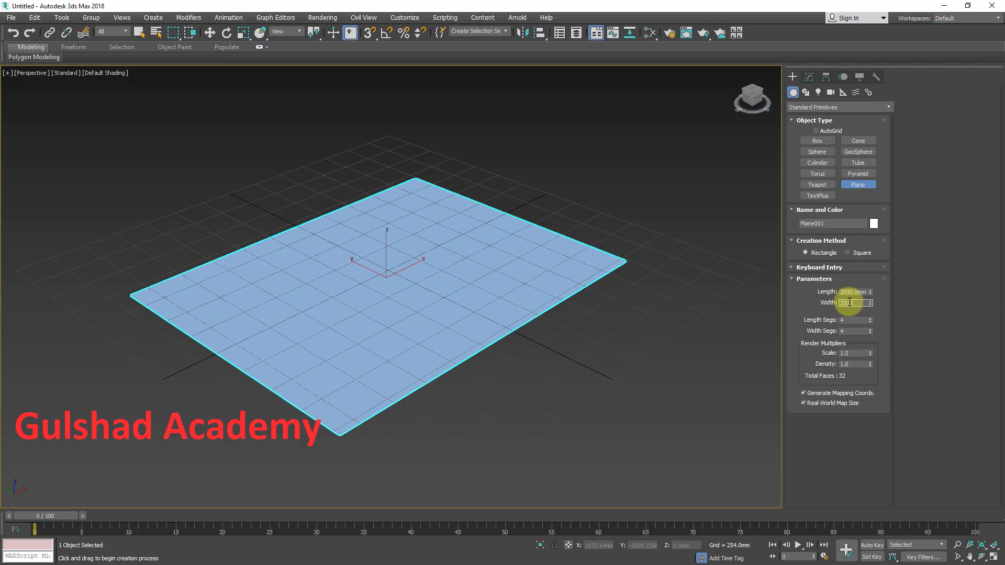
pyautogui.write('2000')
pyautogui.press('Return')
# Set the plane's length and width segments to 100 and finish its creation
pyautogui.doubleClick(850, 320)
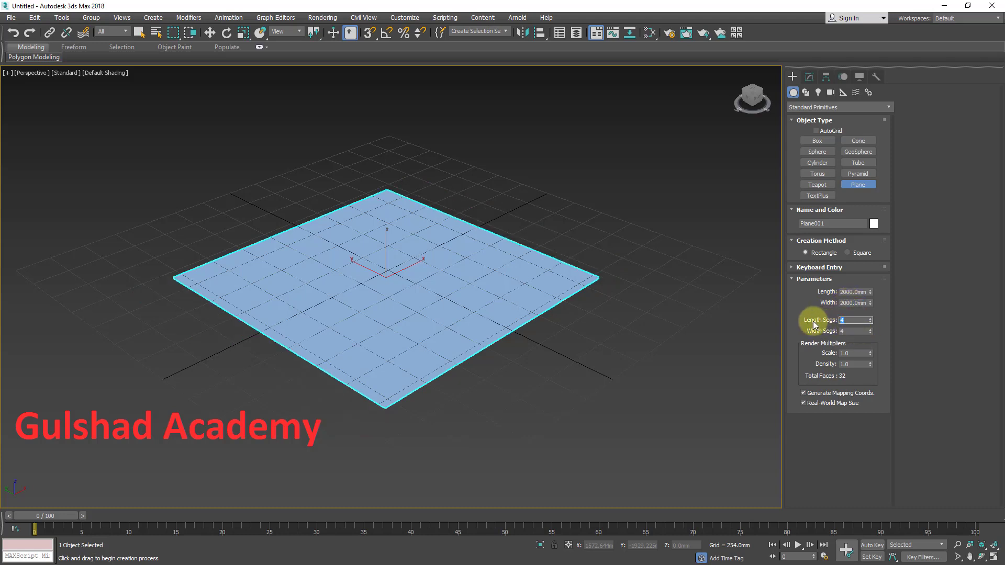
pyautogui.write('100')
pyautogui.press('Tab')
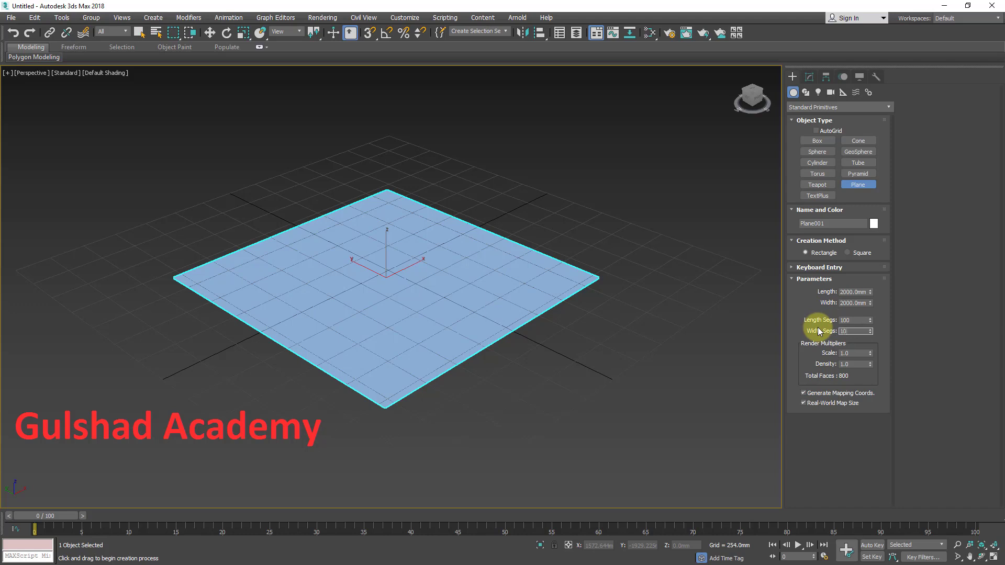
pyautogui.rightClick(520, 173)
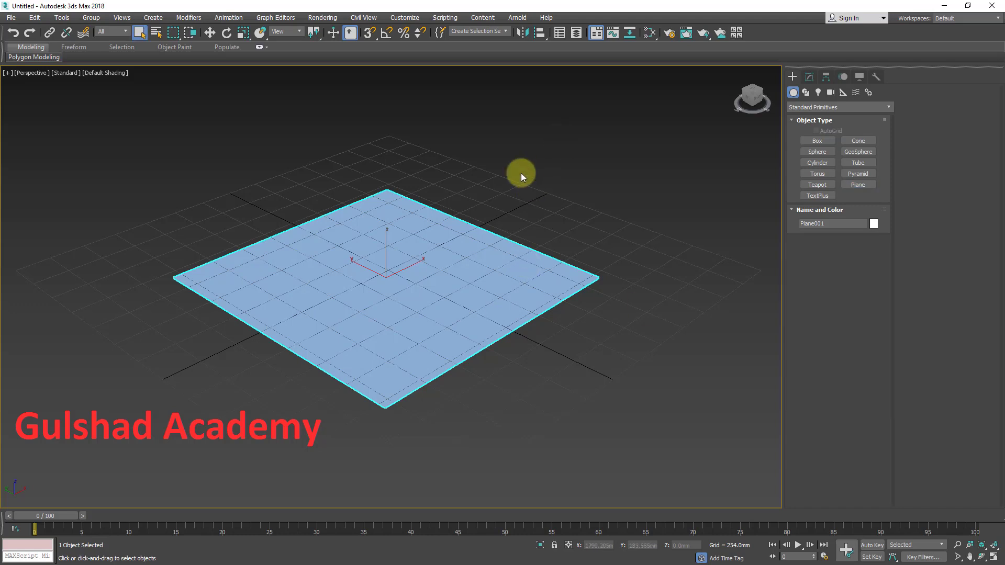
# Deselect the plane, hide the home grid and display edged faces in the perspective view
pyautogui.click(558, 157)
pyautogui.press('g')
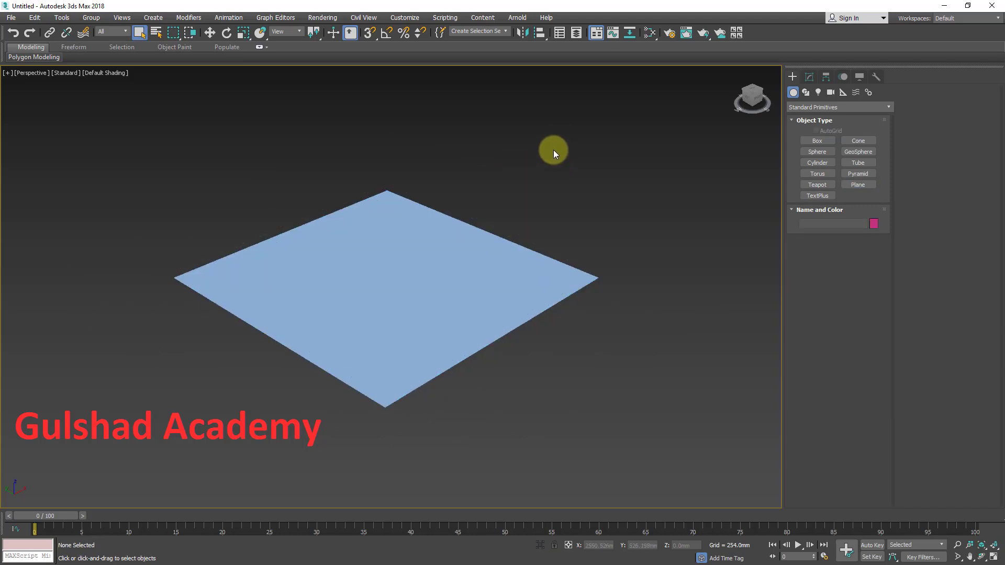
pyautogui.press('F4')
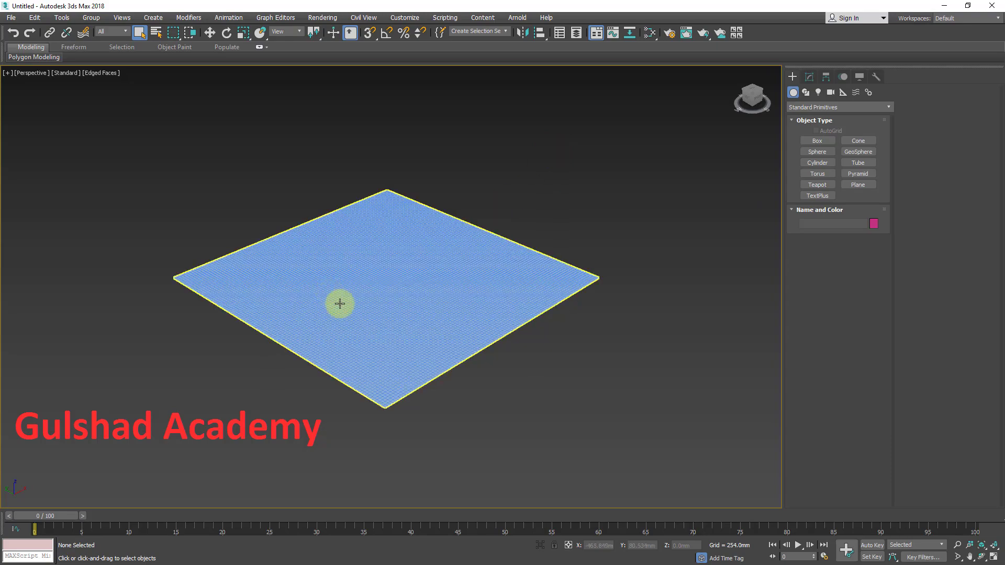
pyautogui.scroll(6, 433, 312)
pyautogui.scroll(3, 434, 311)
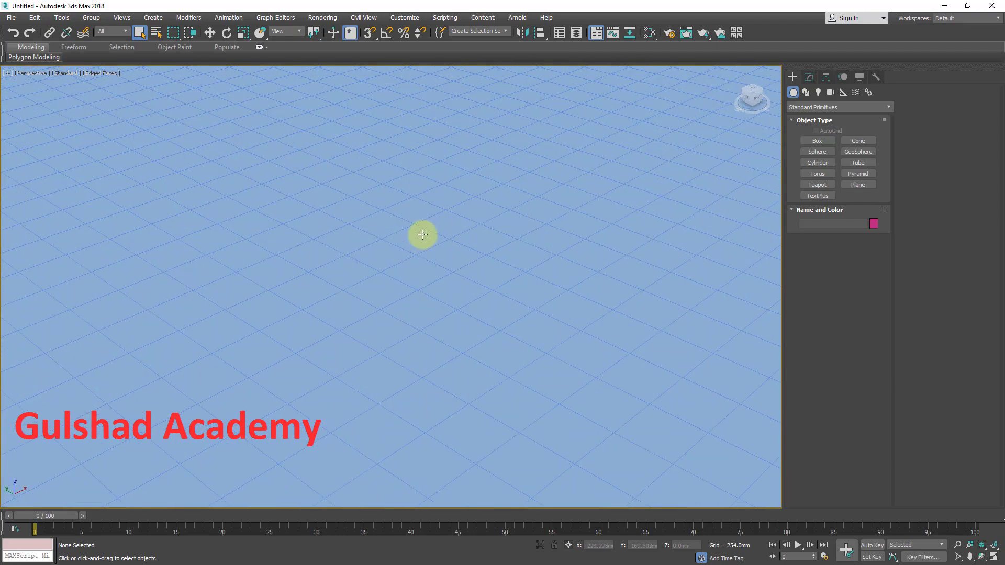
pyautogui.scroll(-4, 461, 209)
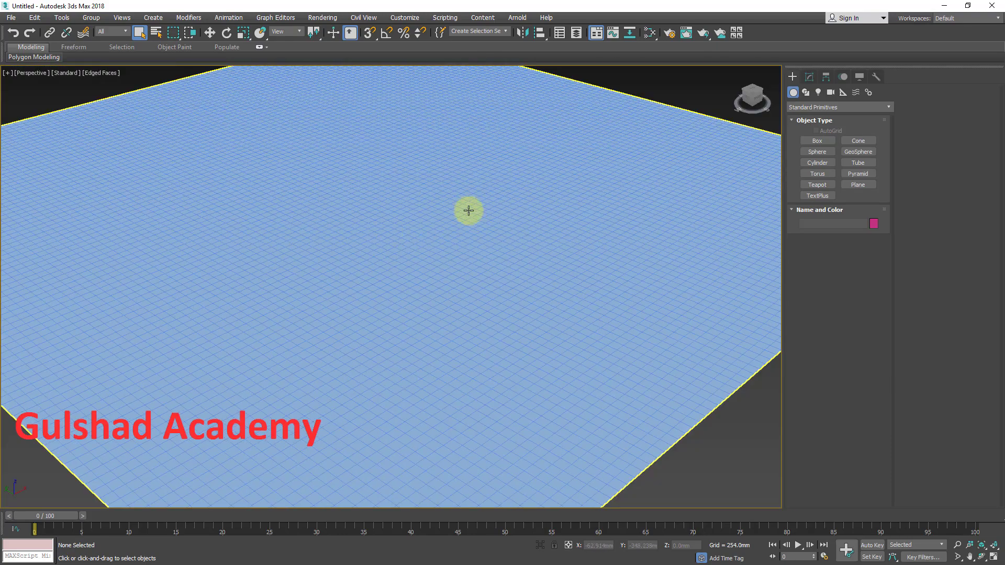
pyautogui.scroll(-3, 450, 205)
# Convert the plane to an editable poly and expand its soft selection settings
pyautogui.keyDown('alt'); pyautogui.moveTo(439, 252); pyautogui.dragTo(495, 236, button='middle'); pyautogui.keyUp('alt')
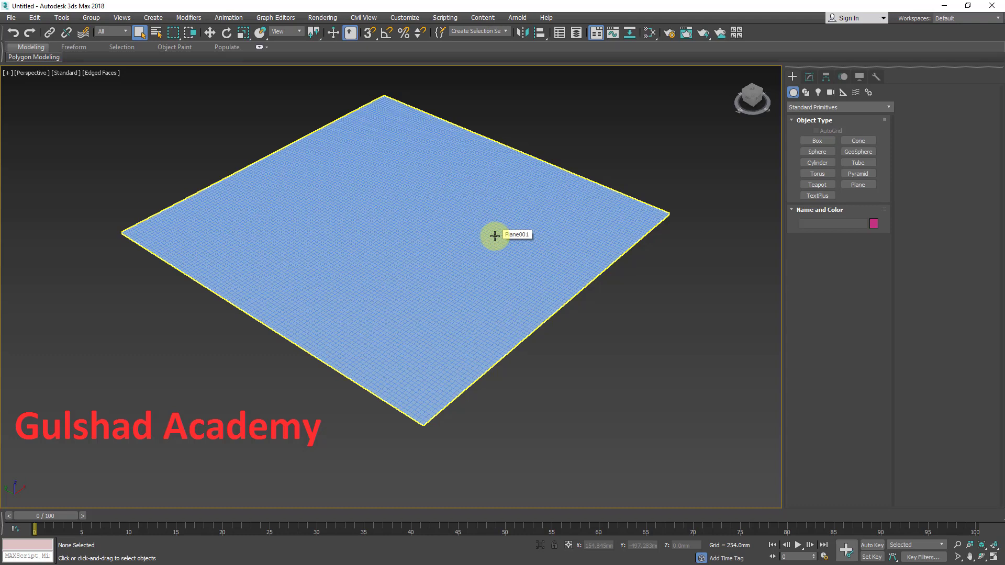
pyautogui.moveTo(467, 158); pyautogui.dragTo(469, 193, button='middle')
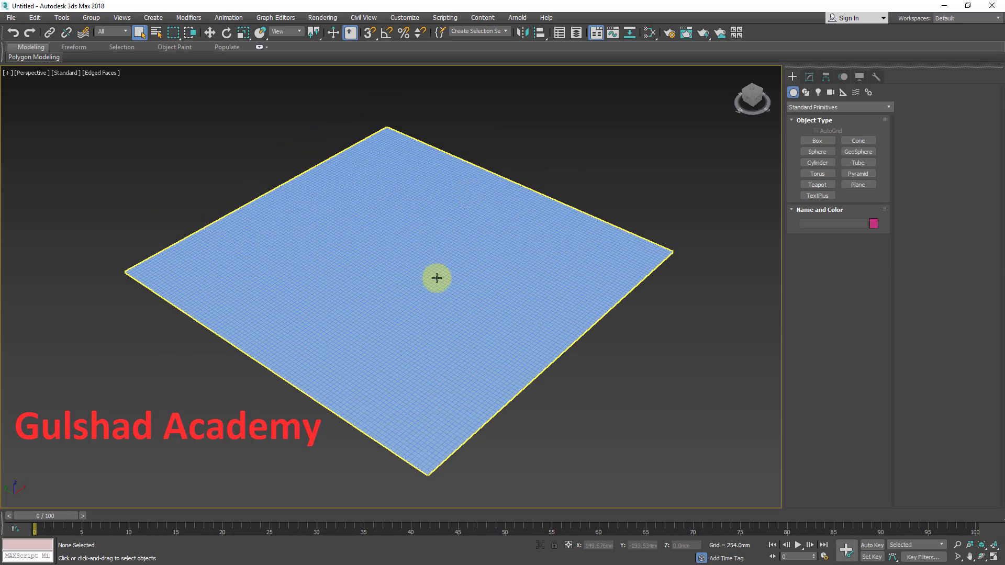
pyautogui.moveTo(437, 278); pyautogui.dragTo(437, 258, button='middle')
pyautogui.rightClick(378, 166)
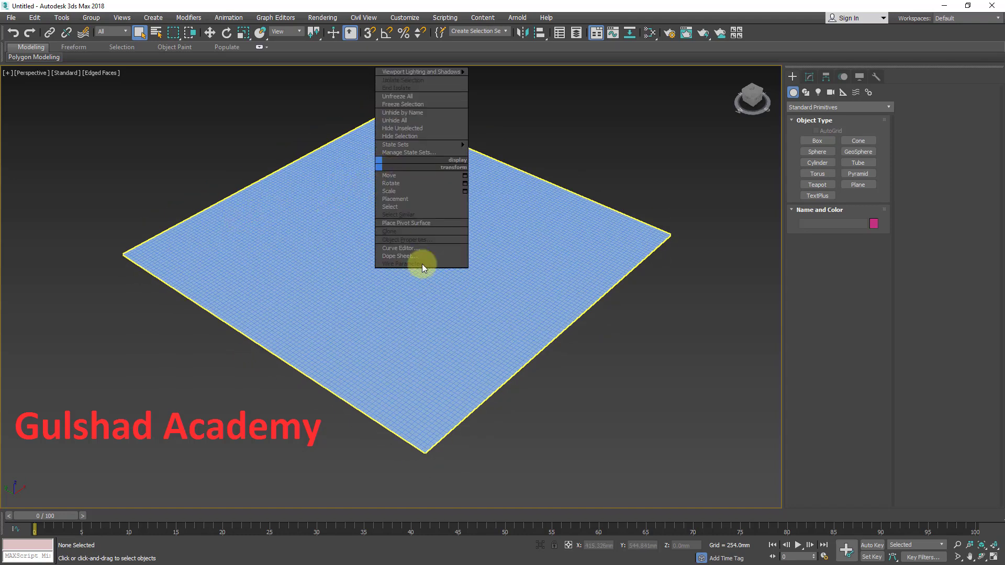
pyautogui.click(320, 184)
pyautogui.click(321, 184)
pyautogui.rightClick(319, 189)
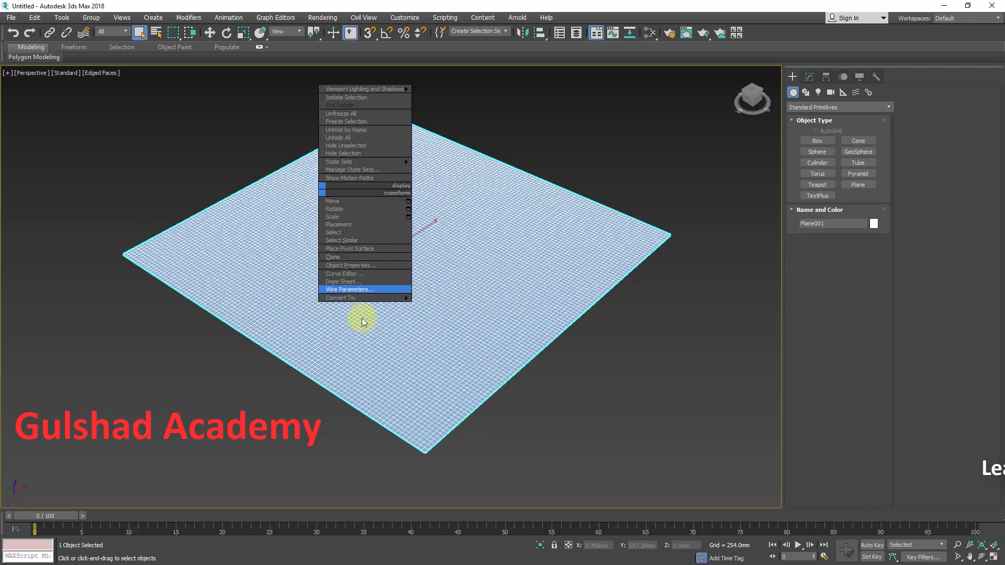
pyautogui.moveTo(356, 297)
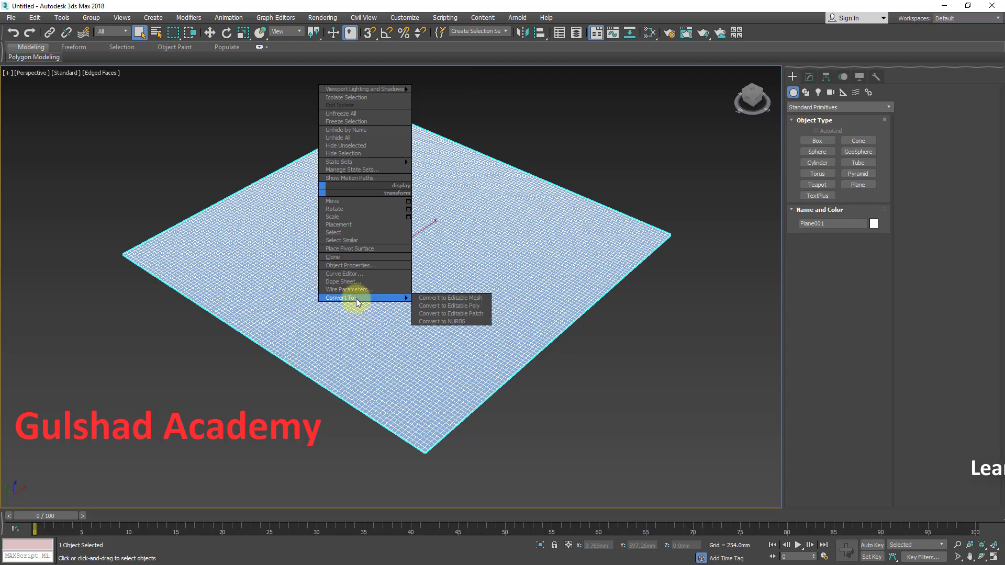
pyautogui.click(420, 306)
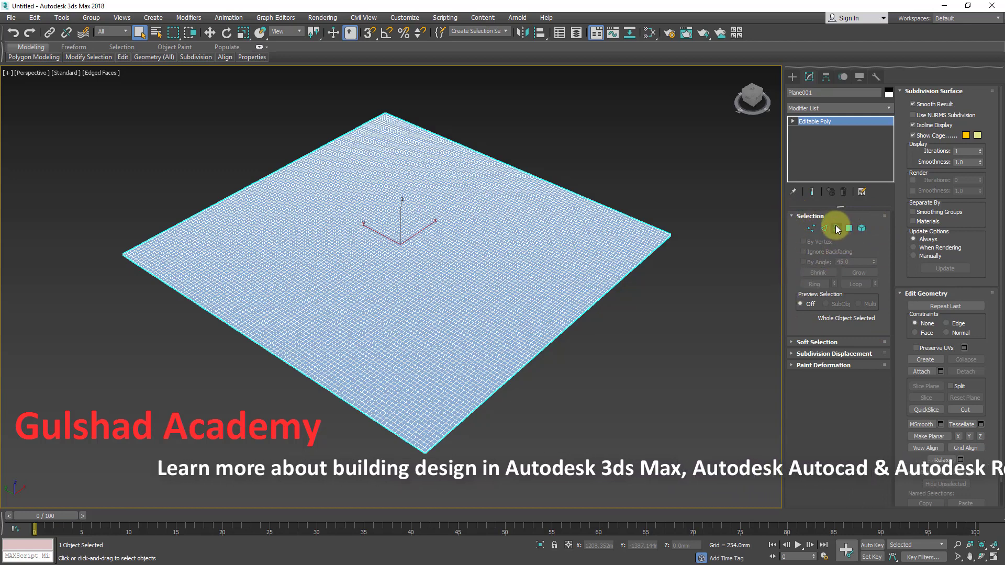
pyautogui.click(796, 343)
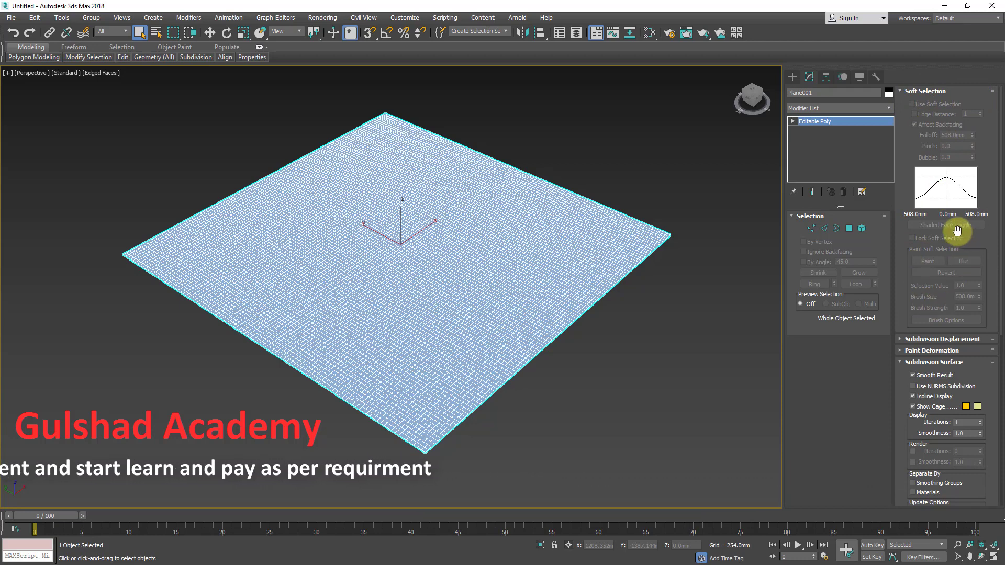
# Try raising a single vertex near the plane's centre along Z and undo the move
pyautogui.moveTo(439, 249); pyautogui.dragTo(462, 257, button='middle')
pyautogui.click(810, 229)
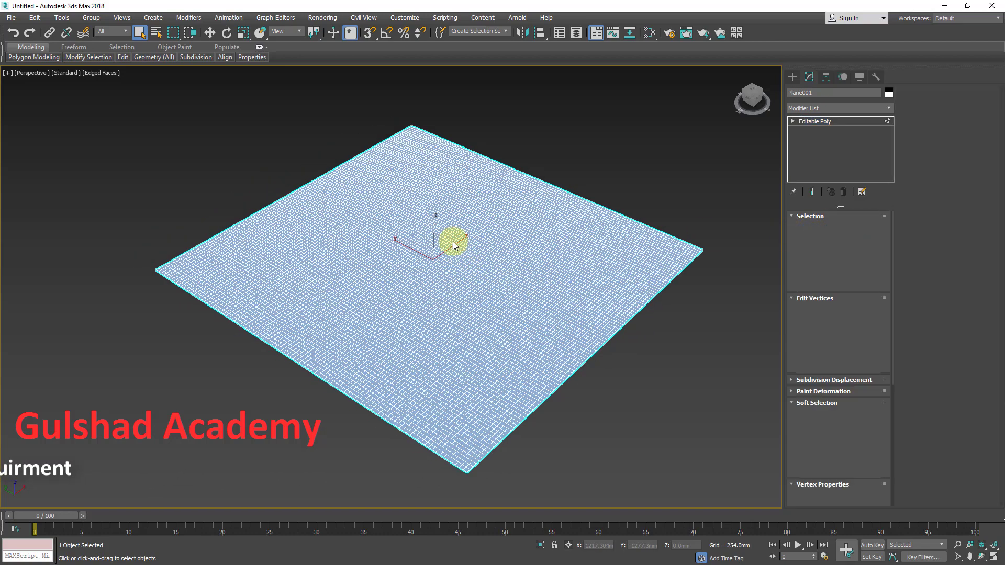
pyautogui.scroll(8, 450, 252)
pyautogui.click(459, 260)
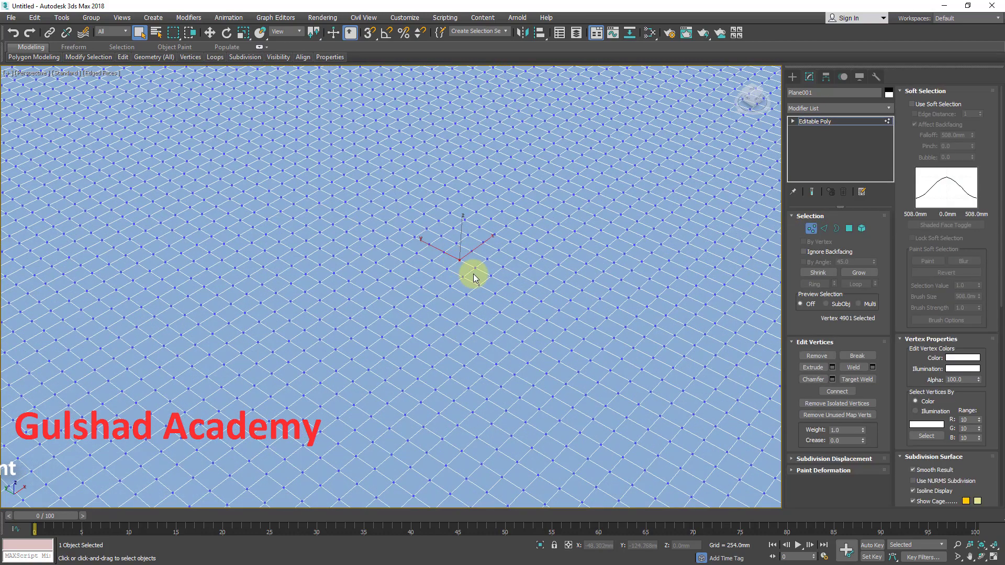
pyautogui.press('w')
pyautogui.moveTo(461, 227); pyautogui.dragTo(460, 116)
pyautogui.keyDown('alt'); pyautogui.moveTo(511, 258); pyautogui.dragTo(486, 250, button='middle'); pyautogui.keyUp('alt')
pyautogui.hotkey('ctrl', 'z')
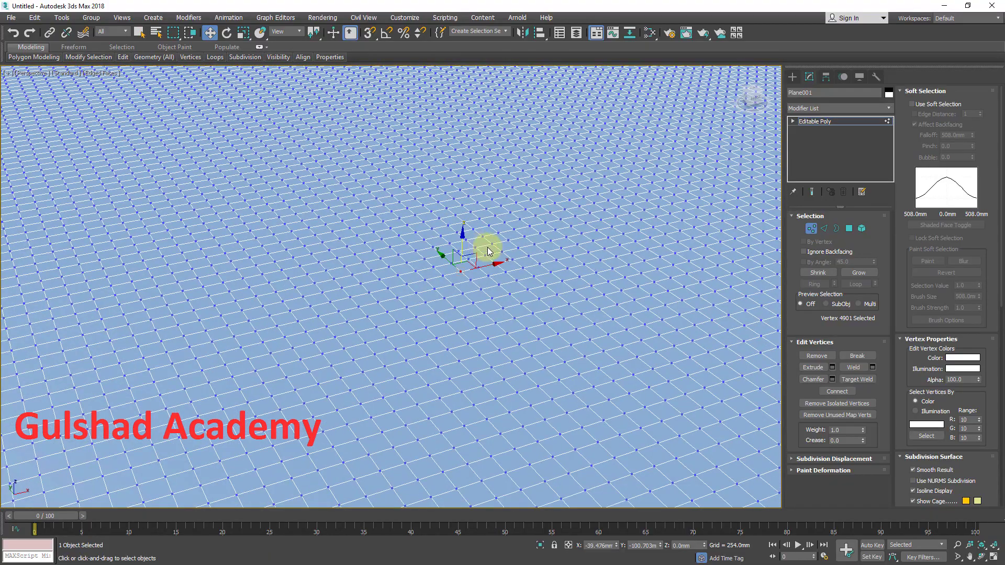
# Try raising a single polygon near the plane's centre about 138 mm along Z and undo the move
pyautogui.click(848, 228)
pyautogui.click(509, 275)
pyautogui.moveTo(503, 270); pyautogui.dragTo(499, 121)
pyautogui.keyDown('alt'); pyautogui.moveTo(498, 121); pyautogui.dragTo(544, 226, button='middle'); pyautogui.keyUp('alt')
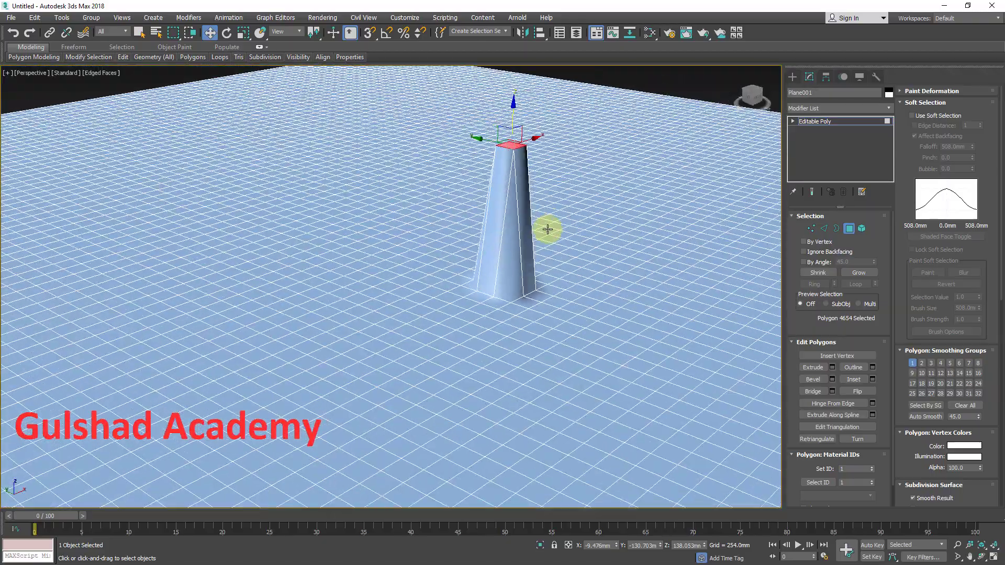
pyautogui.hotkey('ctrl', 'z')
# Try raising a single edge near the plane's centre about 132 mm along Z and undo the move
pyautogui.click(824, 228)
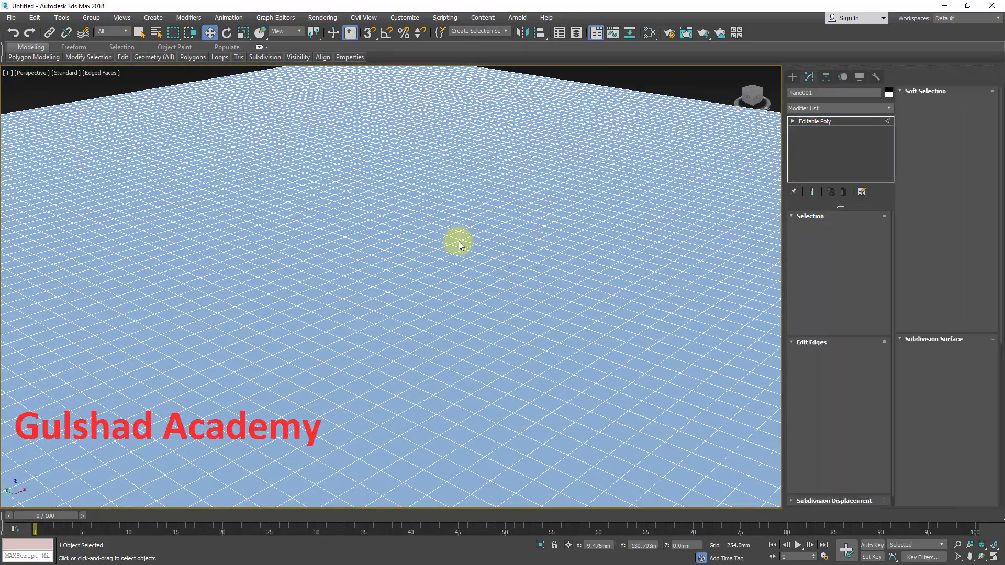
pyautogui.click(463, 282)
pyautogui.keyDown('alt'); pyautogui.moveTo(485, 336); pyautogui.dragTo(471, 296, button='middle'); pyautogui.keyUp('alt')
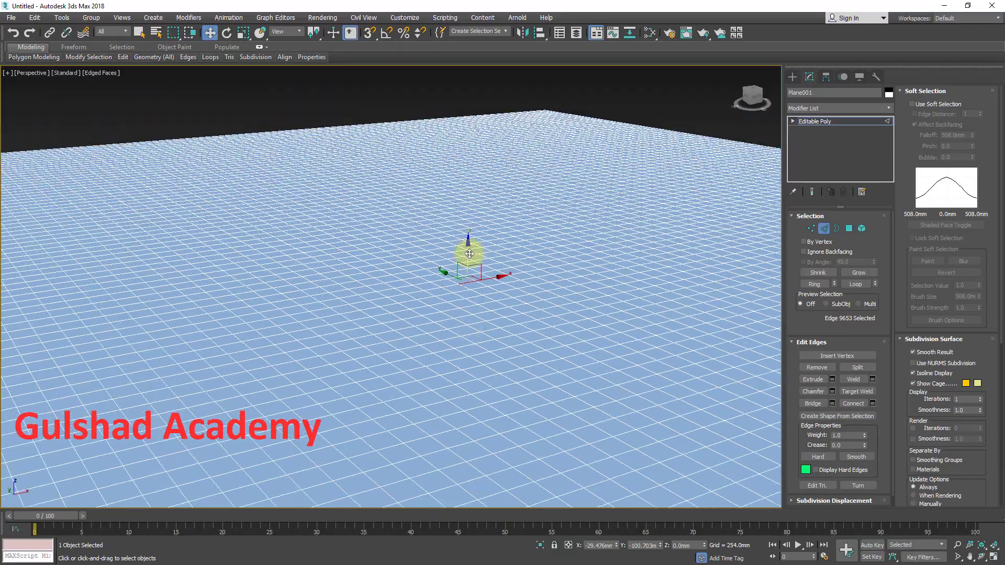
pyautogui.moveTo(466, 252); pyautogui.dragTo(471, 133)
pyautogui.keyDown('alt'); pyautogui.moveTo(482, 248); pyautogui.dragTo(525, 271, button='middle'); pyautogui.keyUp('alt')
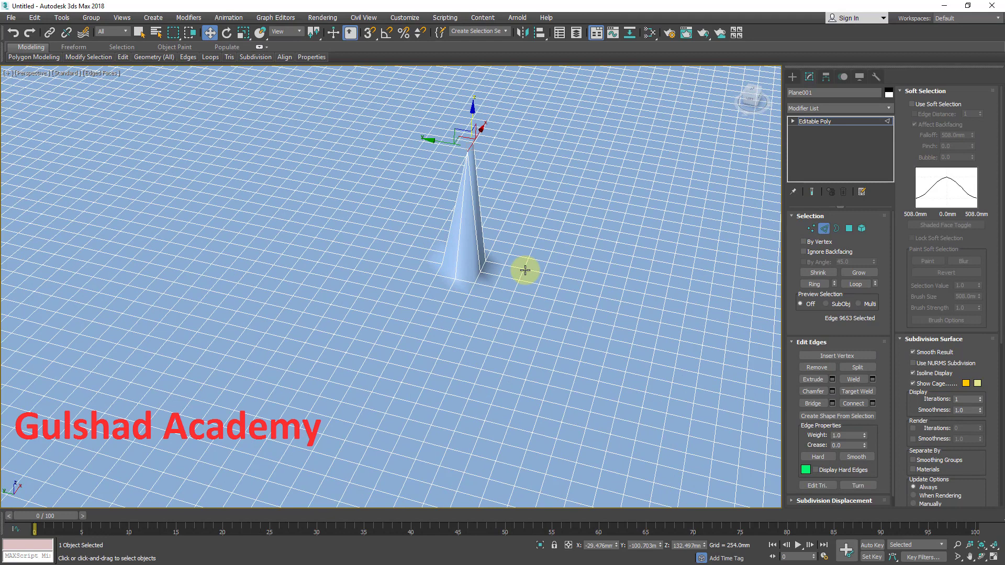
pyautogui.hotkey('ctrl', 'z')
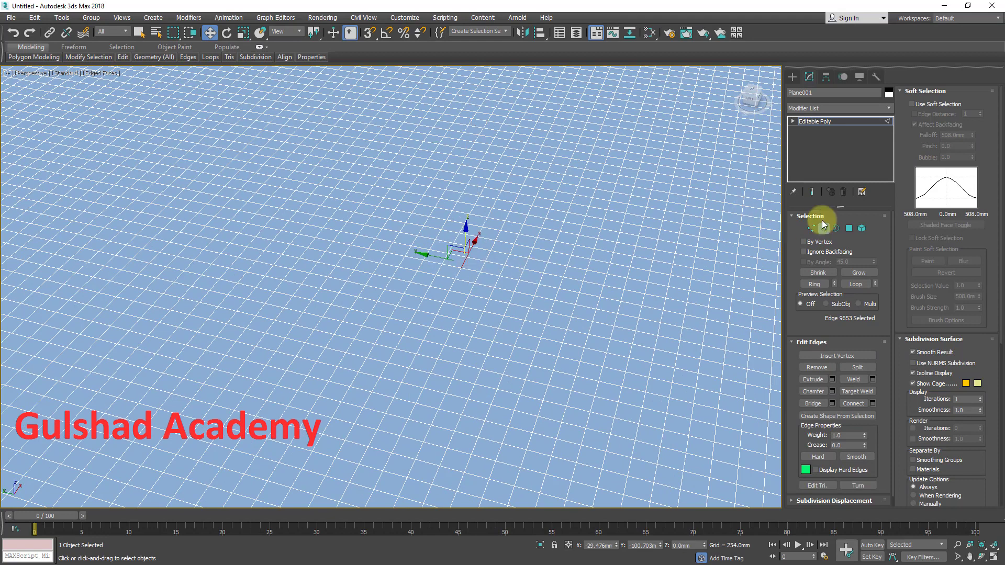
# Switch to polygon level and try raising another polygon along Z, undoing the move and clearing the selection
pyautogui.click(848, 228)
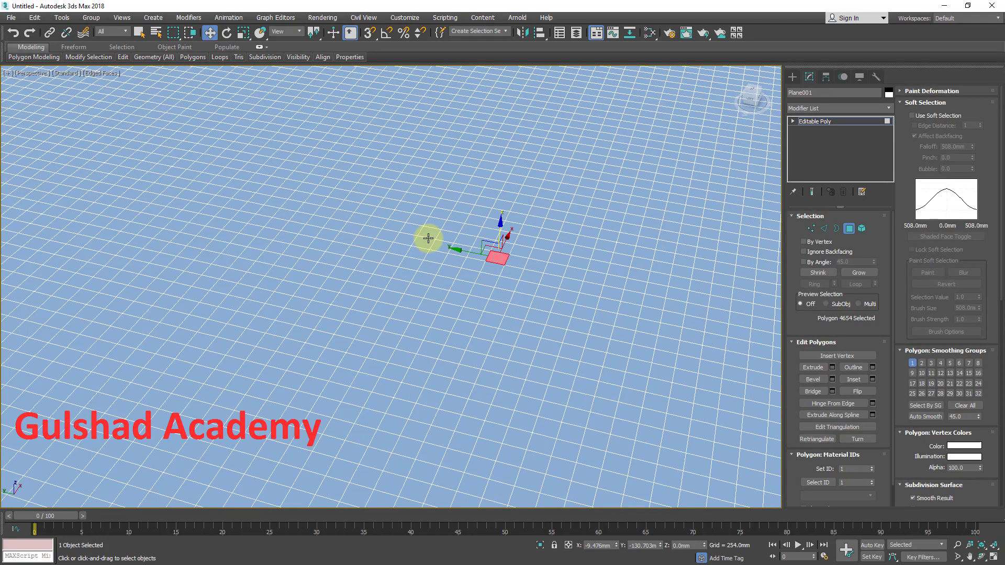
pyautogui.click(418, 239)
pyautogui.scroll(2, 417, 238)
pyautogui.scroll(3, 417, 238)
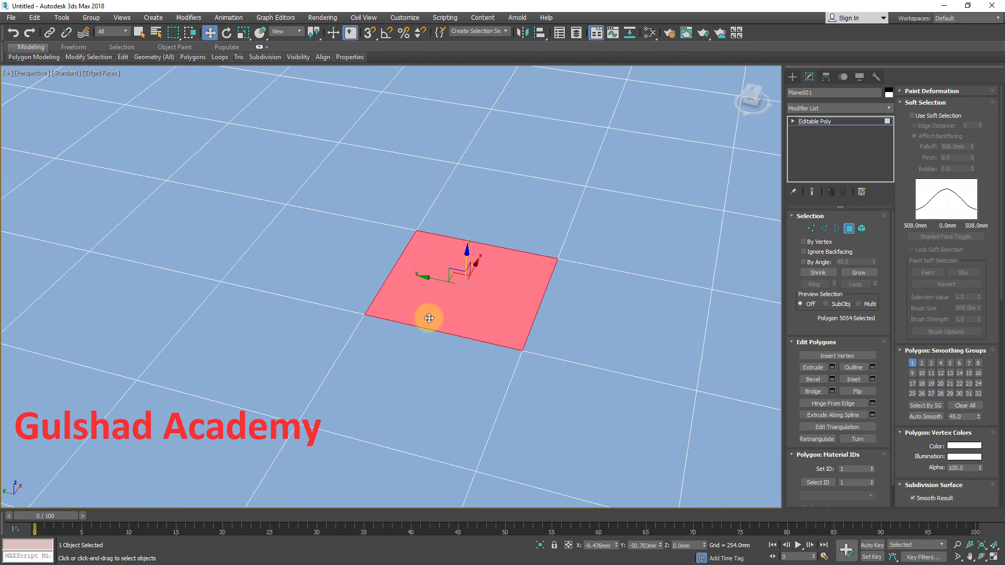
pyautogui.moveTo(466, 263); pyautogui.dragTo(487, 199)
pyautogui.keyDown('alt'); pyautogui.moveTo(487, 198); pyautogui.dragTo(536, 285, button='middle'); pyautogui.keyUp('alt')
pyautogui.hotkey('ctrl', 'z')
pyautogui.scroll(-5, 520, 244)
pyautogui.scroll(-5, 536, 286)
pyautogui.scroll(-5, 634, 166)
pyautogui.moveTo(619, 240); pyautogui.dragTo(548, 293, button='middle')
pyautogui.click(638, 140)
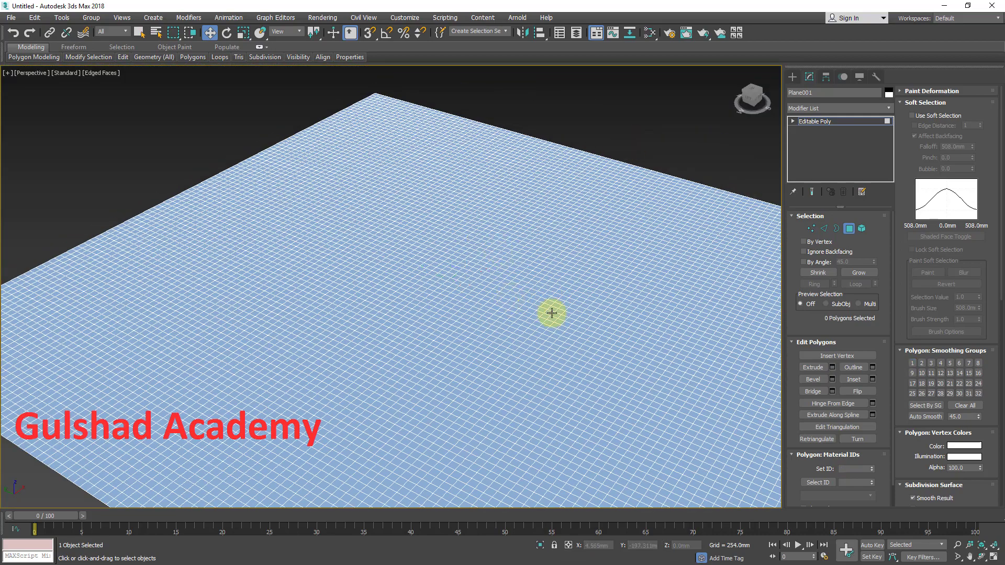
# Enable soft selection and select a polygon near the plane's centre
pyautogui.scroll(2, 680, 348)
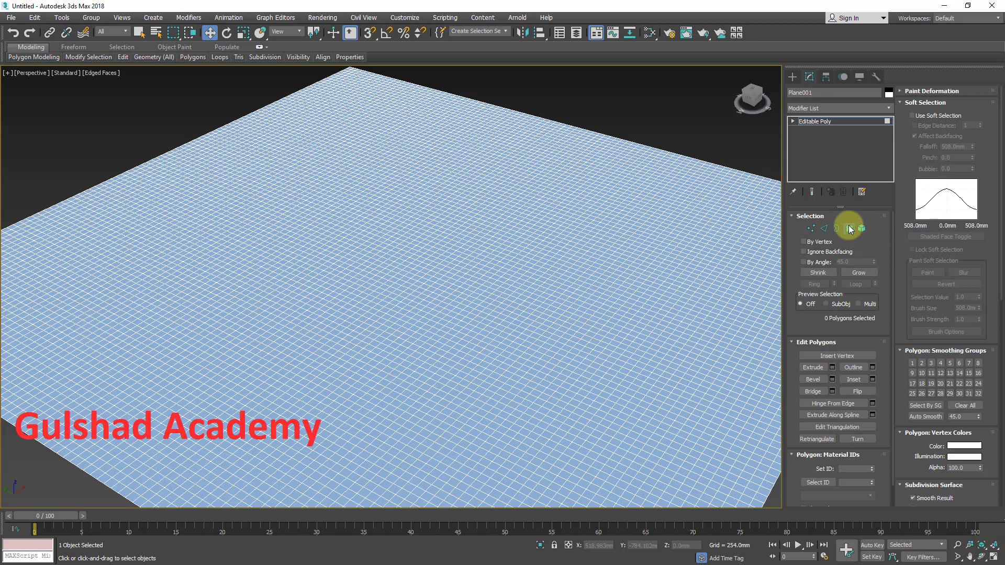
pyautogui.scroll(-5, 604, 237)
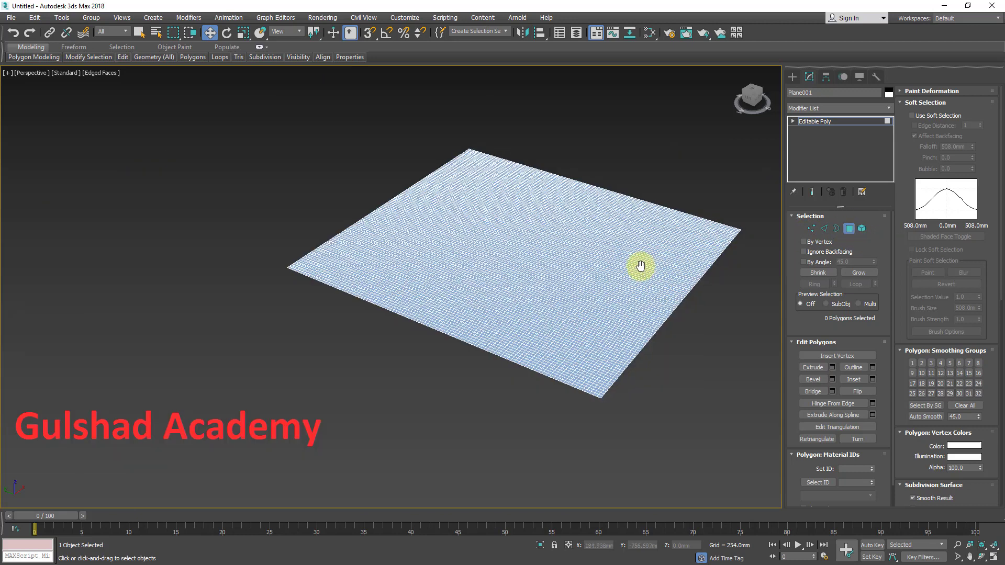
pyautogui.scroll(4, 623, 262)
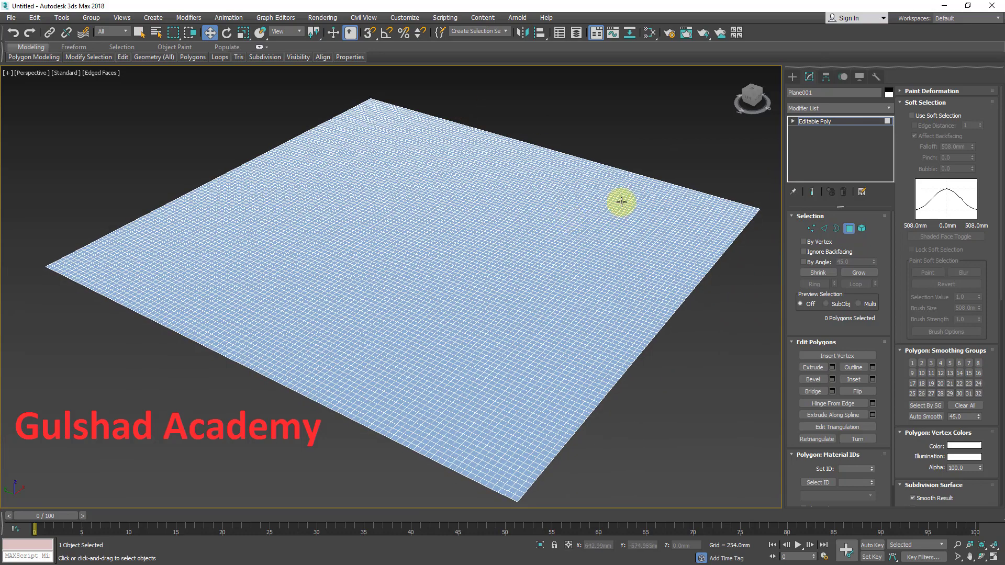
pyautogui.moveTo(542, 230); pyautogui.dragTo(552, 225, button='middle')
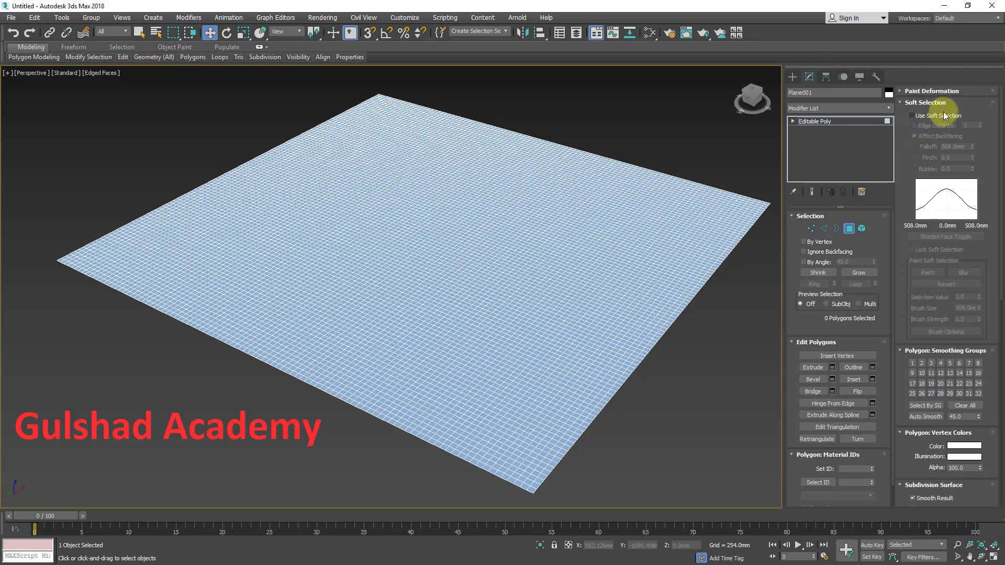
pyautogui.click(912, 117)
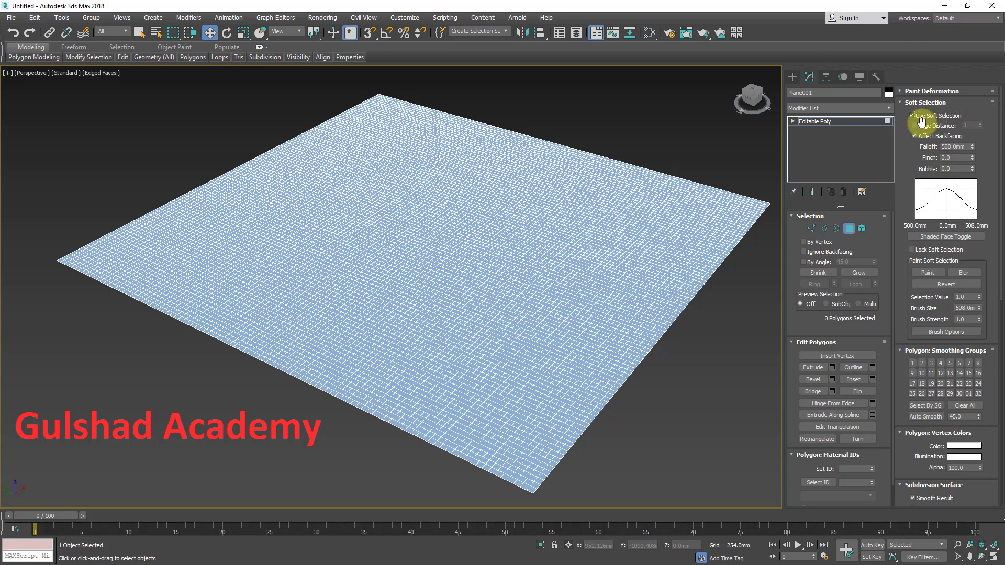
pyautogui.scroll(3, 442, 255)
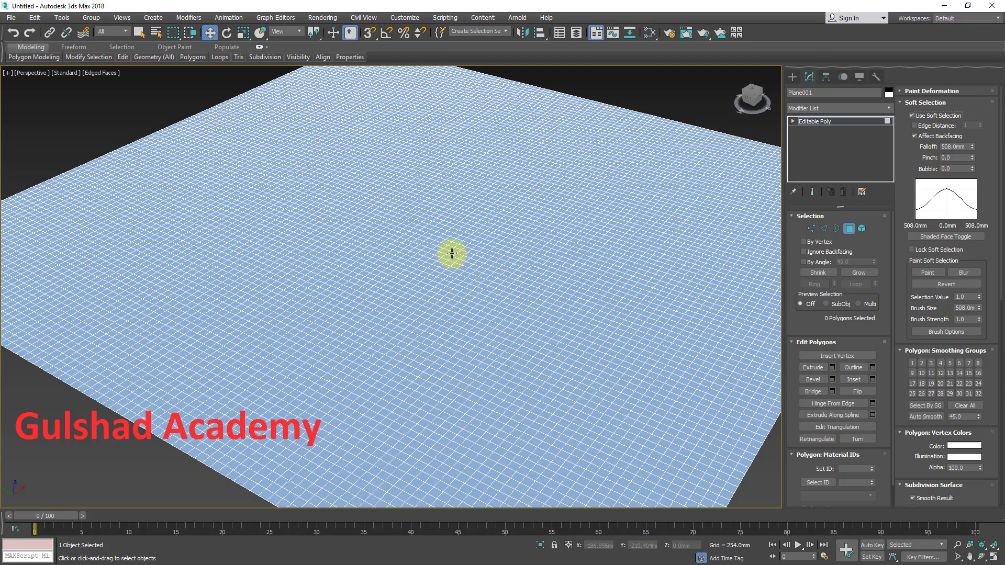
pyautogui.click(451, 253)
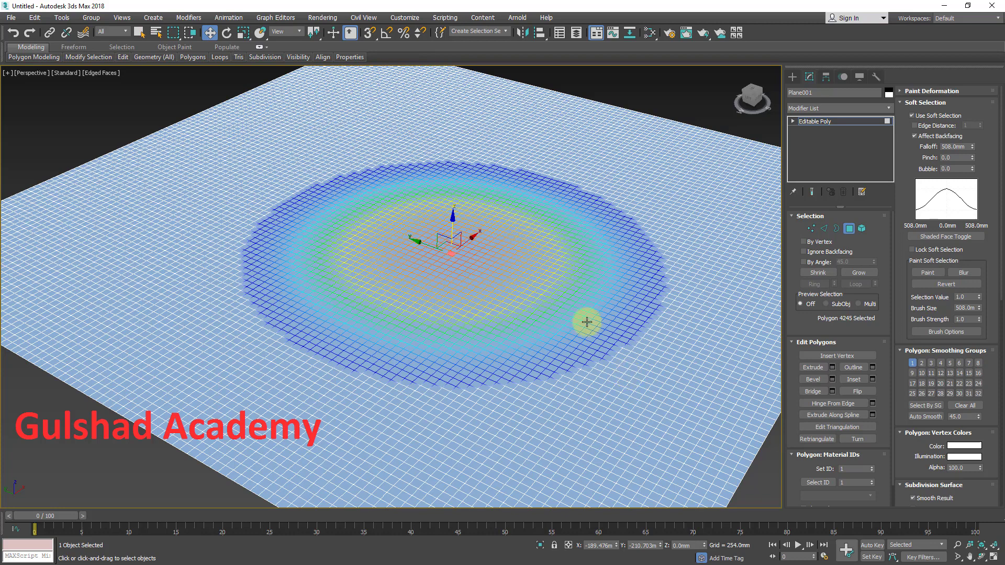
# Examine the soft selection's colour falloff around the selected polygon, from its centre out to the outer ring
pyautogui.scroll(6, 449, 251)
pyautogui.scroll(6, 445, 259)
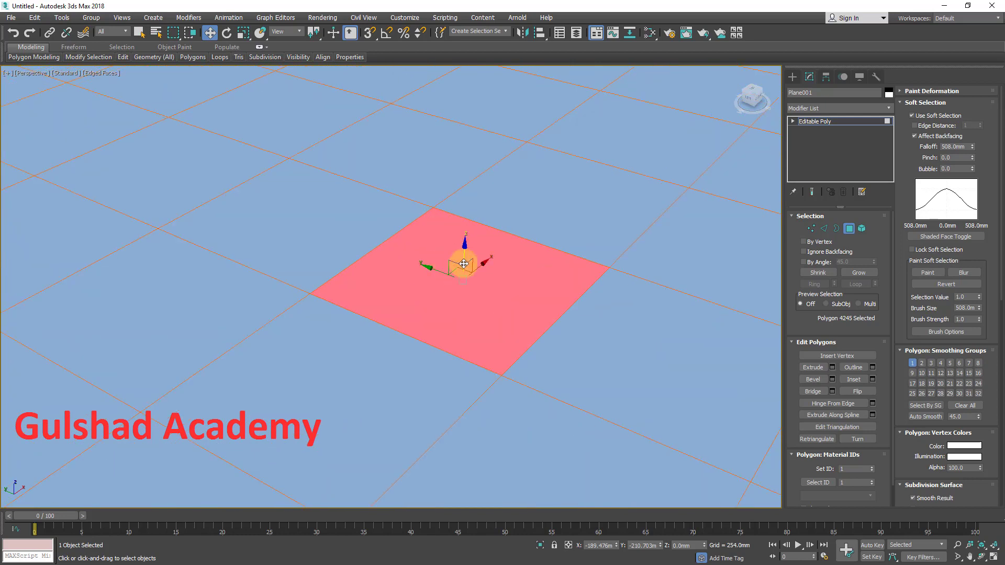
pyautogui.scroll(3, 432, 261)
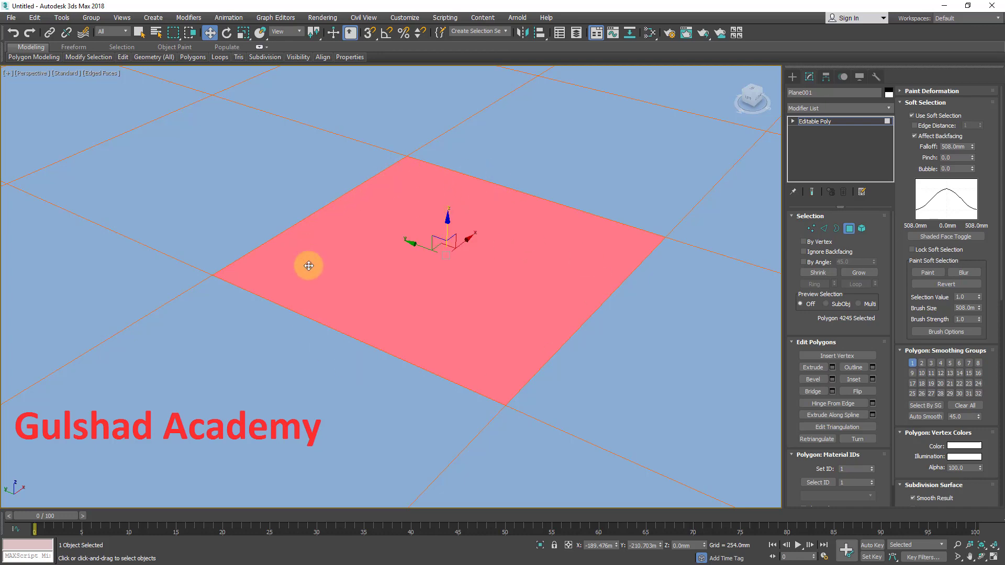
pyautogui.scroll(-5, 460, 230)
pyautogui.scroll(-6, 460, 231)
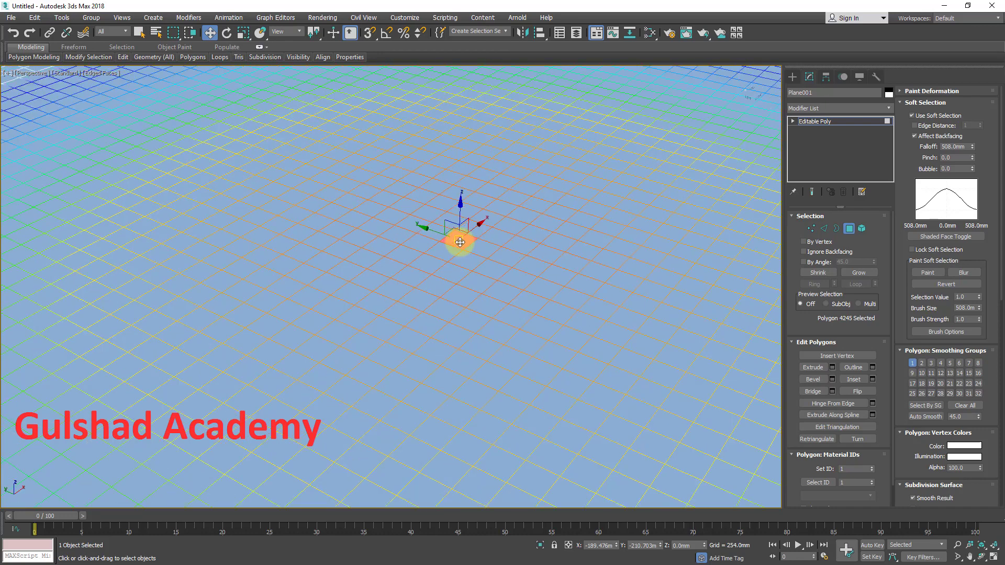
pyautogui.scroll(4, 459, 240)
pyautogui.scroll(3, 448, 240)
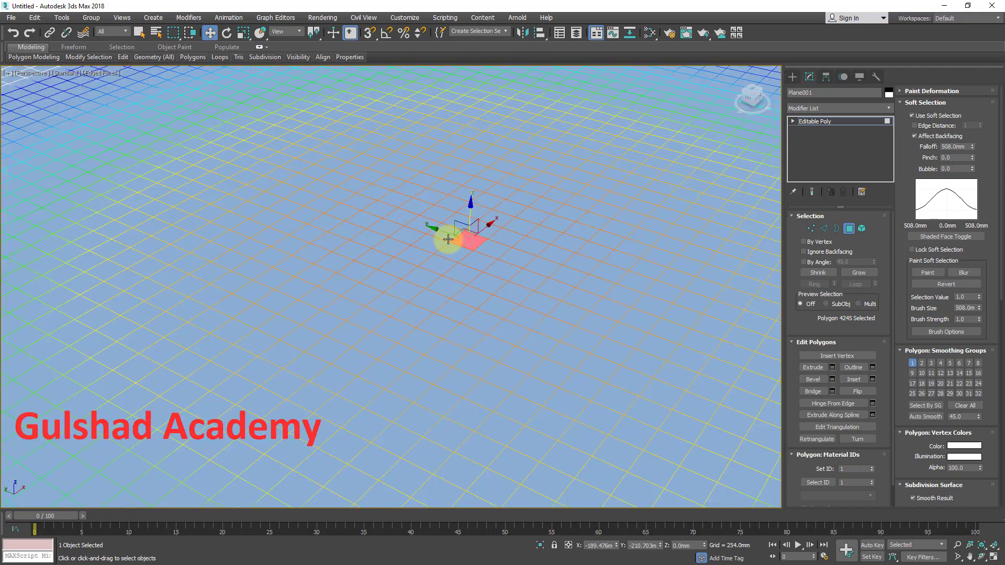
pyautogui.scroll(-2, 396, 254)
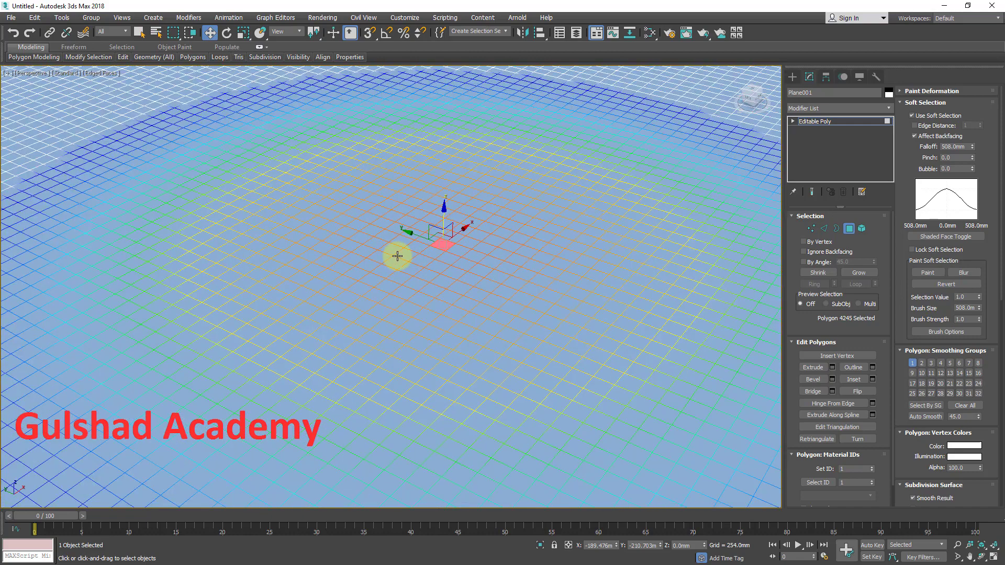
pyautogui.scroll(-3, 225, 314)
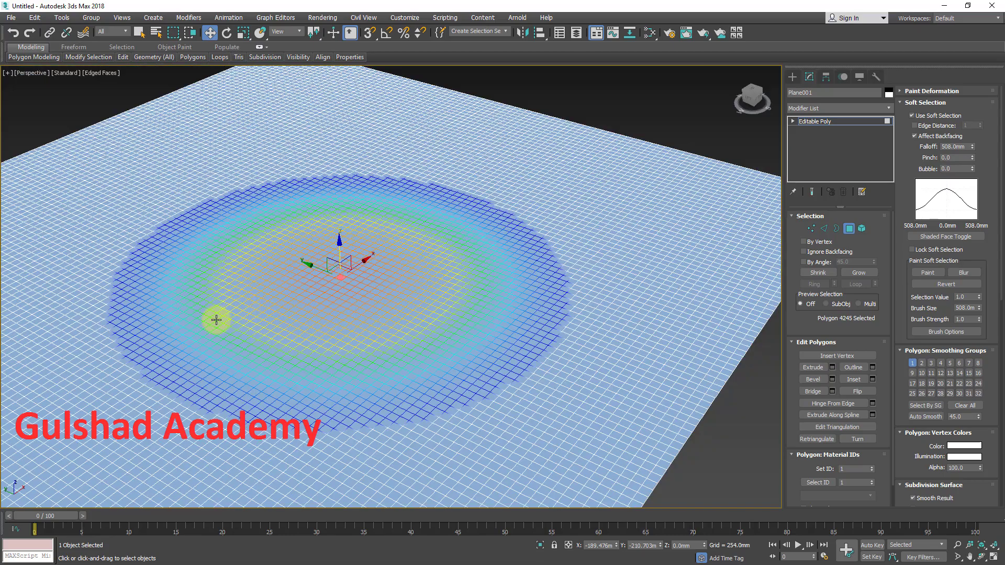
pyautogui.scroll(1, 167, 339)
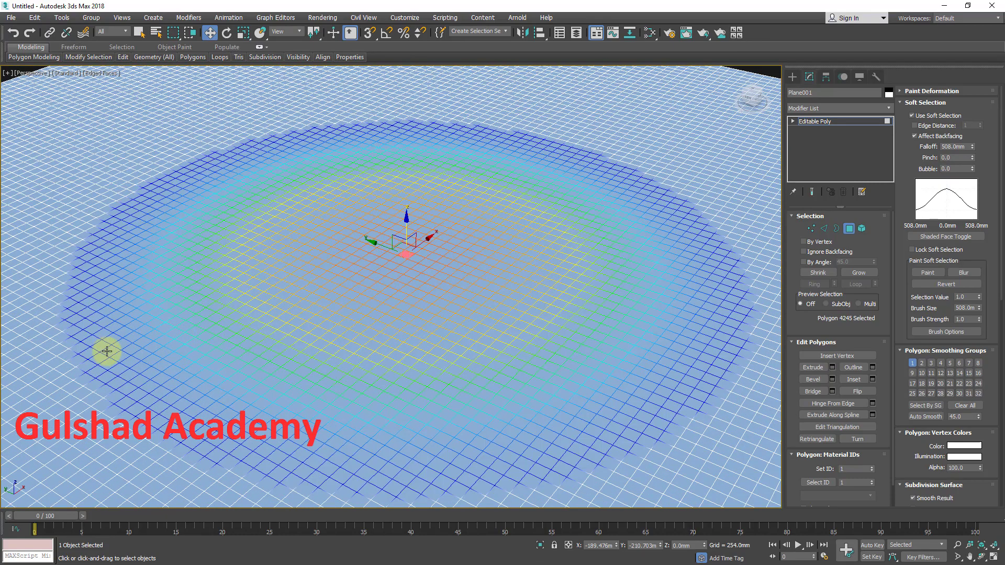
pyautogui.scroll(2, 514, 151)
pyautogui.scroll(-2, 469, 178)
pyautogui.moveTo(498, 187)
pyautogui.mouseDown(button='middle')
pyautogui.moveTo(508, 190)
pyautogui.moveTo(496, 175)
pyautogui.mouseUp(button='middle')
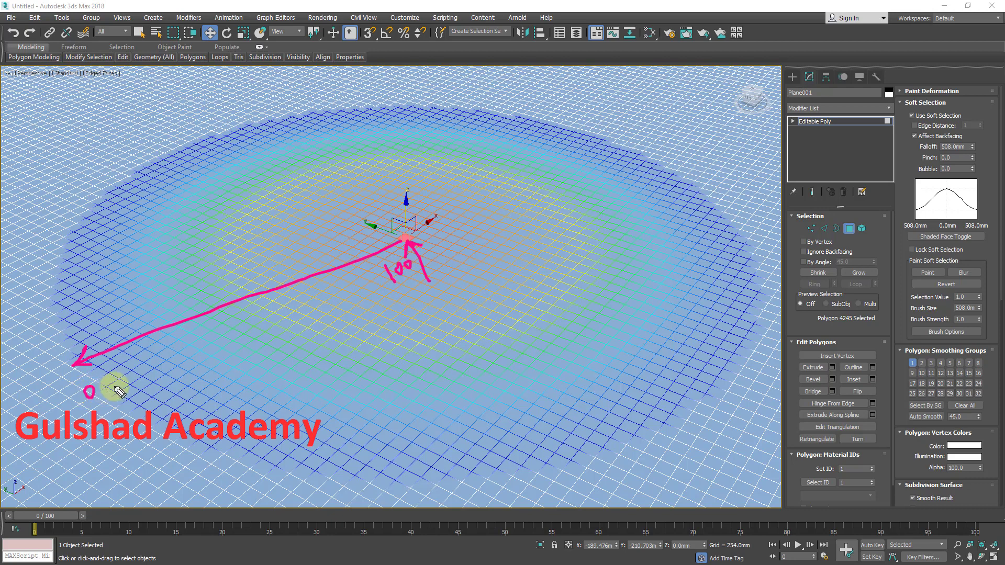
pyautogui.moveTo(114, 392); pyautogui.dragTo(117, 392)
pyautogui.moveTo(126, 378); pyautogui.dragTo(171, 374)
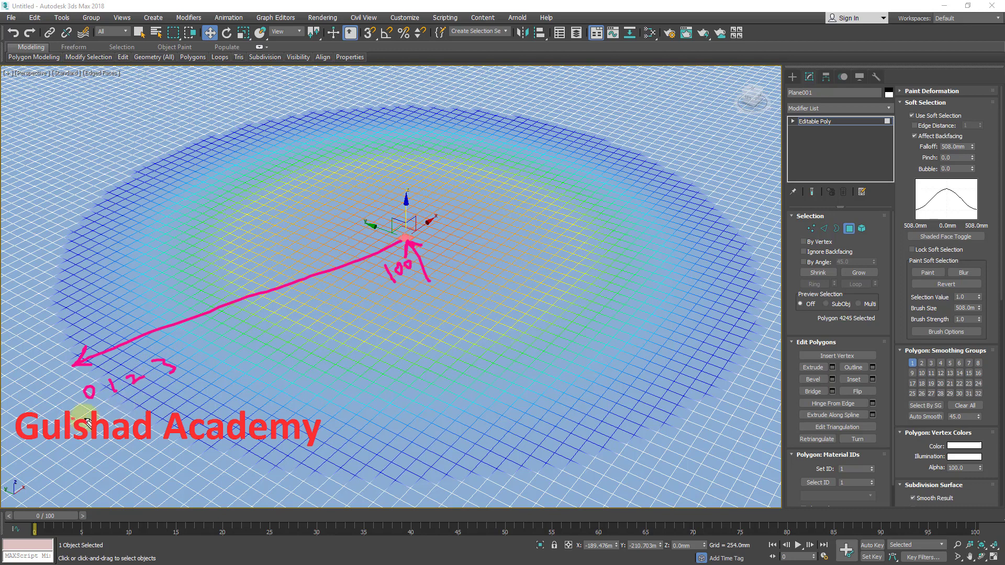
pyautogui.moveTo(81, 419)
pyautogui.mouseDown()
pyautogui.moveTo(418, 323)
pyautogui.moveTo(429, 310)
pyautogui.mouseUp()
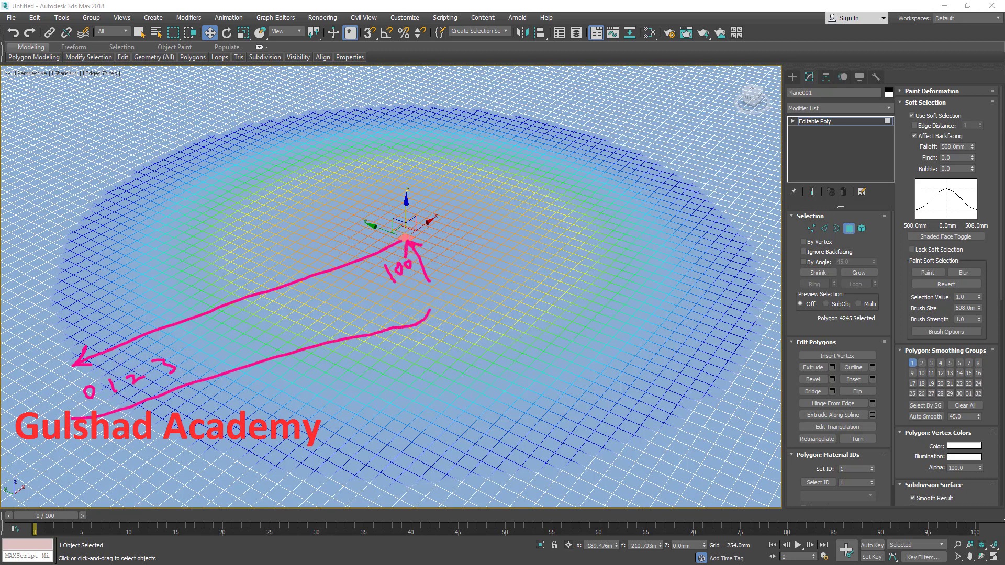
pyautogui.press('Escape')
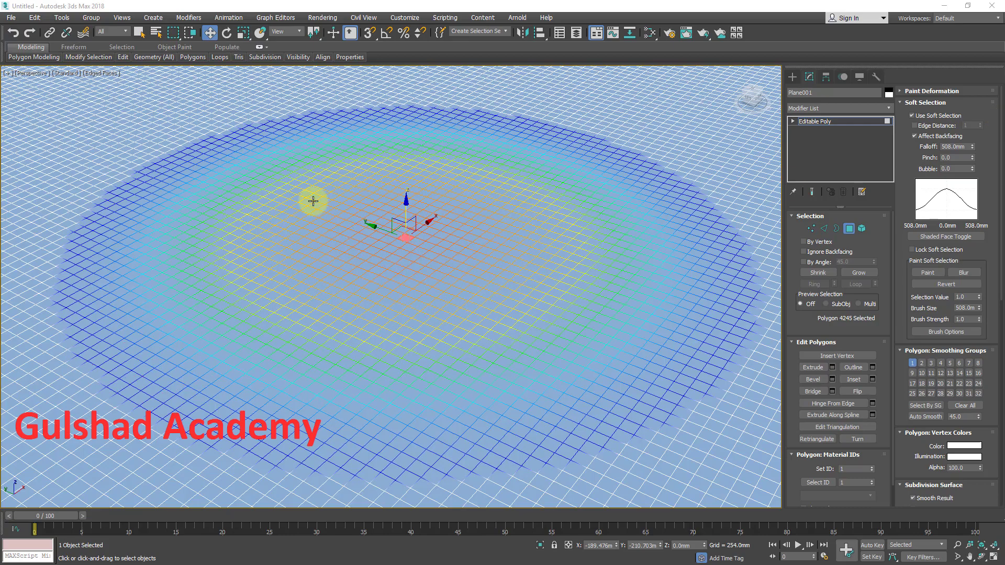
# Try raising the softly selected polygon about 407 mm along Z, inspect the hill's shape, and undo the move and the selection
pyautogui.scroll(-1, 377, 226)
pyautogui.scroll(-2, 405, 250)
pyautogui.moveTo(406, 250); pyautogui.dragTo(390, 284, button='middle')
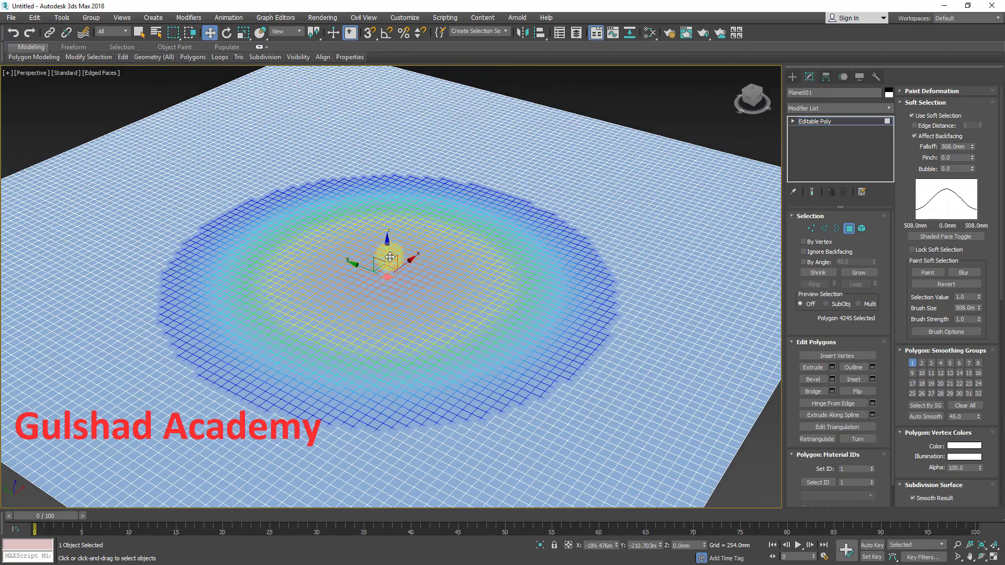
pyautogui.moveTo(386, 249); pyautogui.dragTo(384, 88)
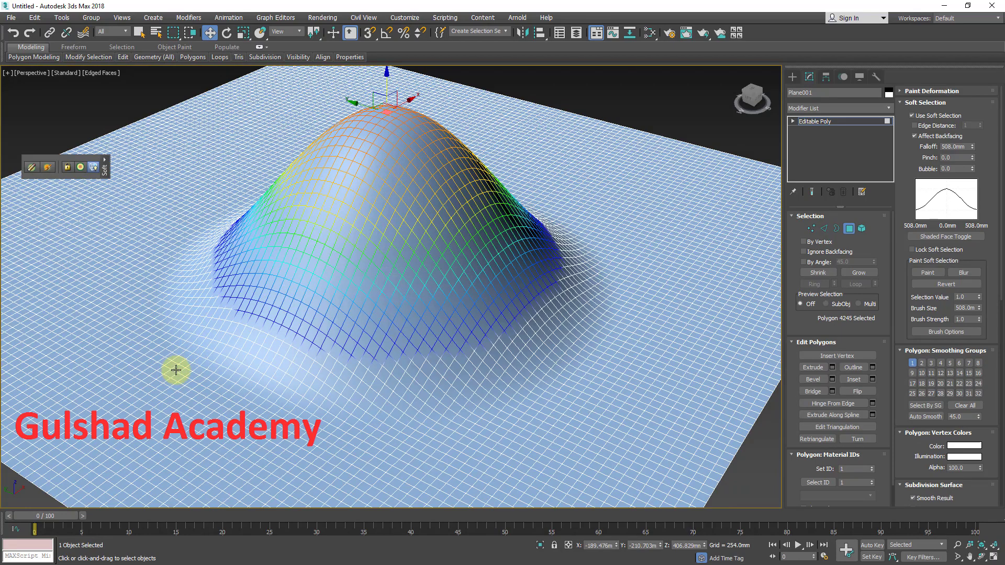
pyautogui.keyDown('alt'); pyautogui.moveTo(176, 370); pyautogui.dragTo(185, 340, button='middle'); pyautogui.keyUp('alt')
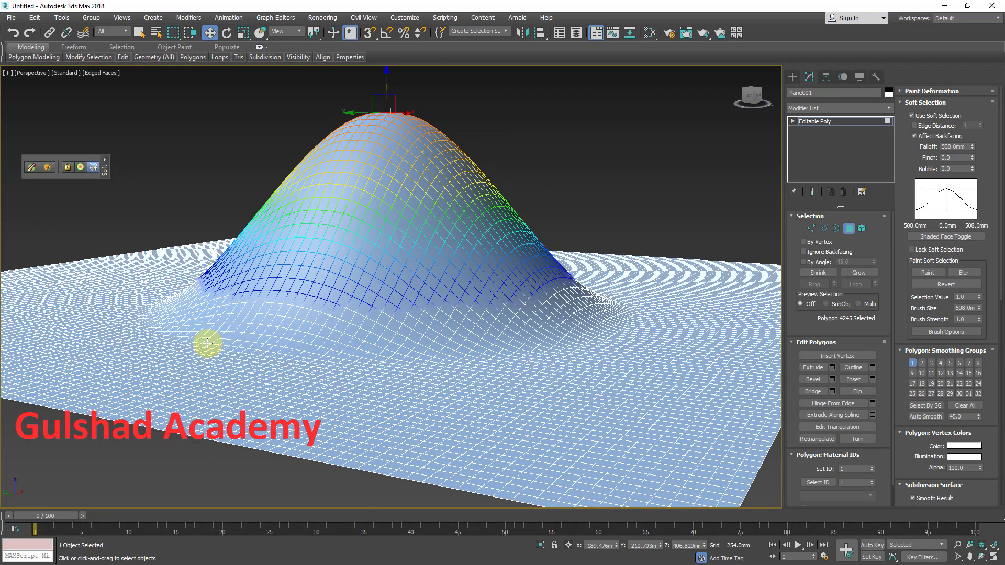
pyautogui.moveTo(385, 112)
pyautogui.keyDown('alt'); pyautogui.mouseDown(button='middle')
pyautogui.moveTo(341, 139)
pyautogui.moveTo(388, 99)
pyautogui.mouseUp(button='middle'); pyautogui.keyUp('alt')
pyautogui.moveTo(389, 82)
pyautogui.mouseDown()
pyautogui.moveTo(384, 106)
pyautogui.moveTo(381, 90)
pyautogui.mouseUp()
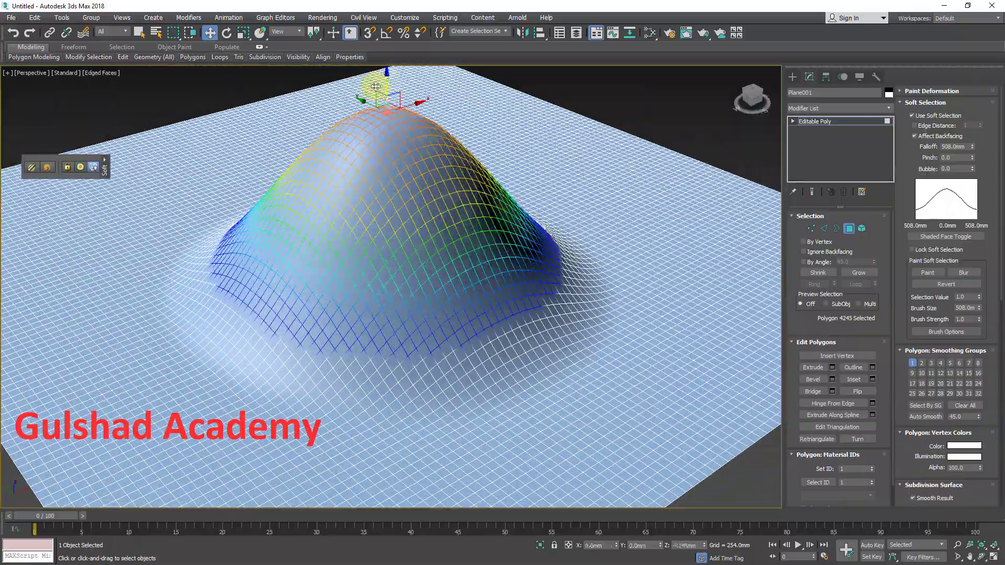
pyautogui.keyDown('alt'); pyautogui.moveTo(455, 206); pyautogui.dragTo(426, 195, button='middle'); pyautogui.keyUp('alt')
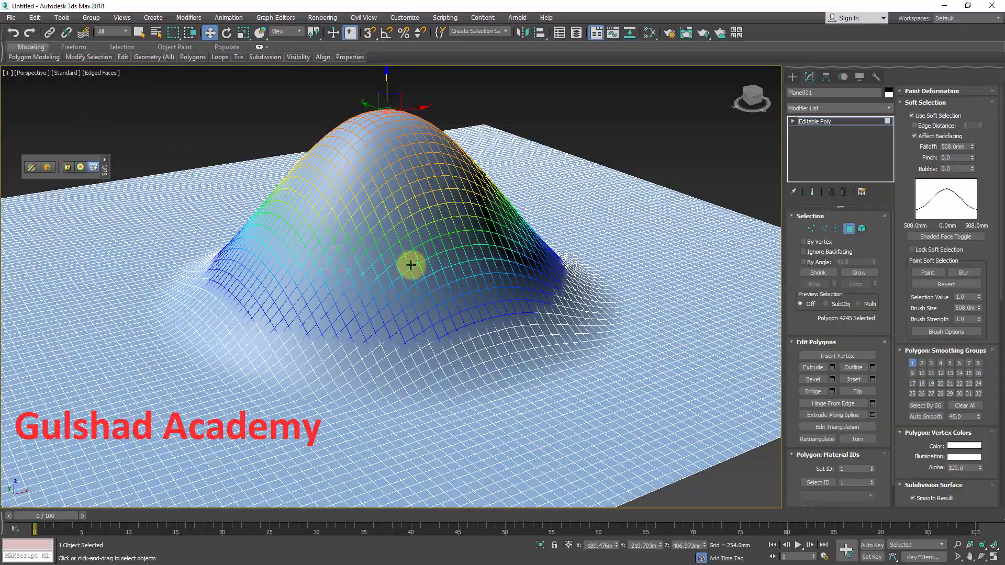
pyautogui.keyDown('alt'); pyautogui.moveTo(410, 265); pyautogui.dragTo(448, 263, button='middle'); pyautogui.keyUp('alt')
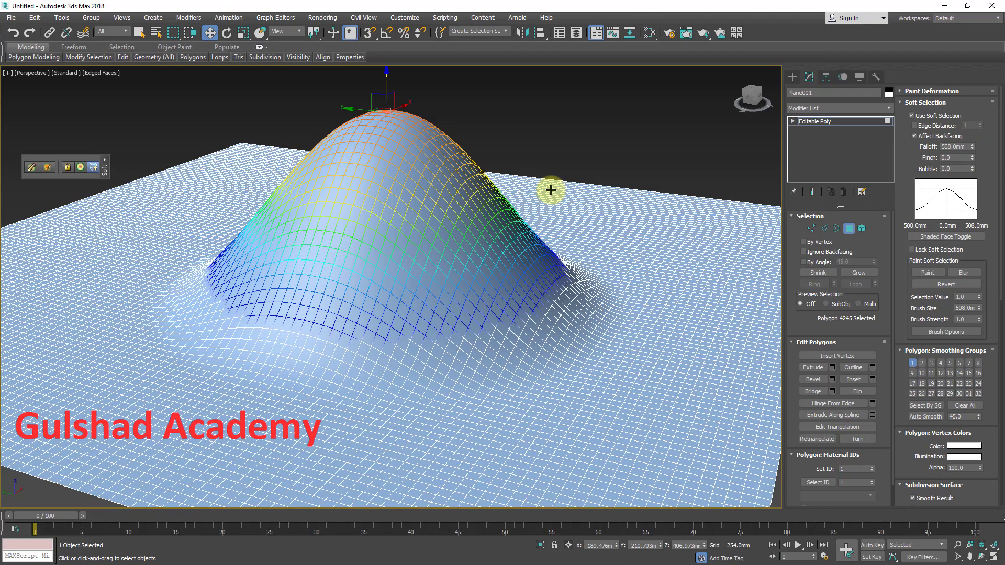
pyautogui.hotkey('ctrl', 'z')
pyautogui.hotkey('ctrl', 'z')
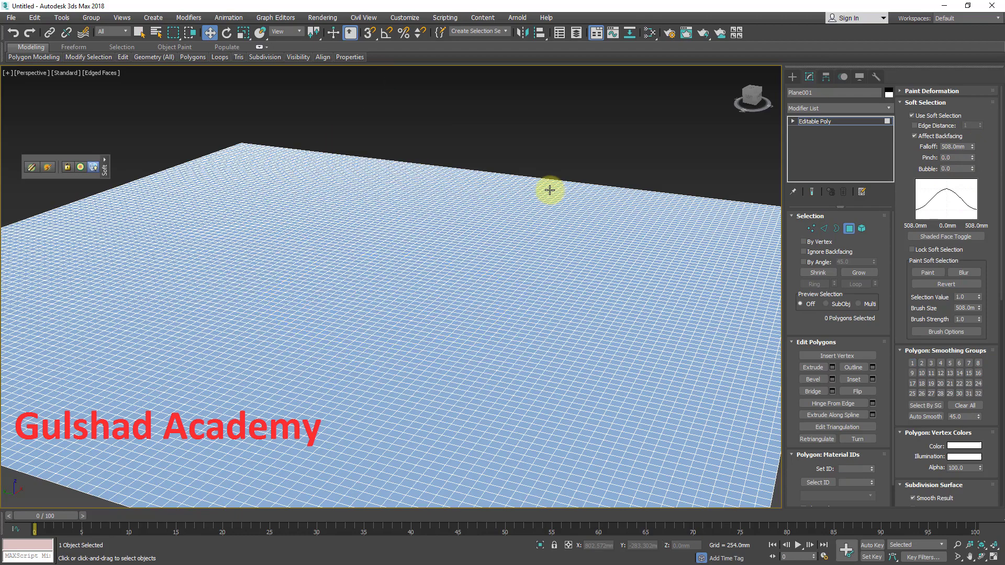
# Select a polygon near the plane's centre and set the soft selection's Pinch to -0.62 and Bubble to 0.33
pyautogui.scroll(-5, 509, 238)
pyautogui.moveTo(509, 240)
pyautogui.mouseDown(button='middle')
pyautogui.moveTo(507, 251)
pyautogui.moveTo(528, 244)
pyautogui.mouseUp(button='middle')
pyautogui.scroll(6, 506, 252)
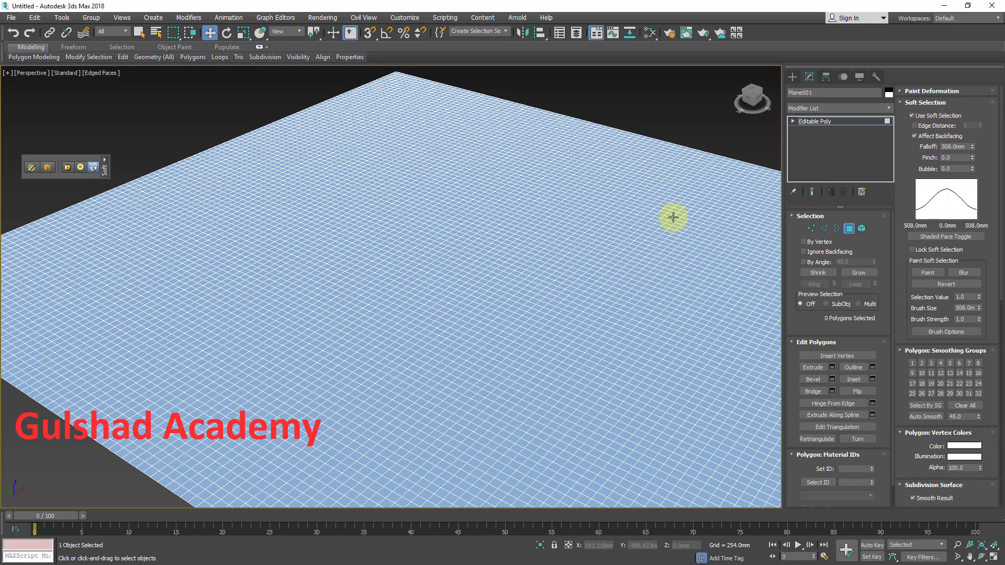
pyautogui.click(476, 295)
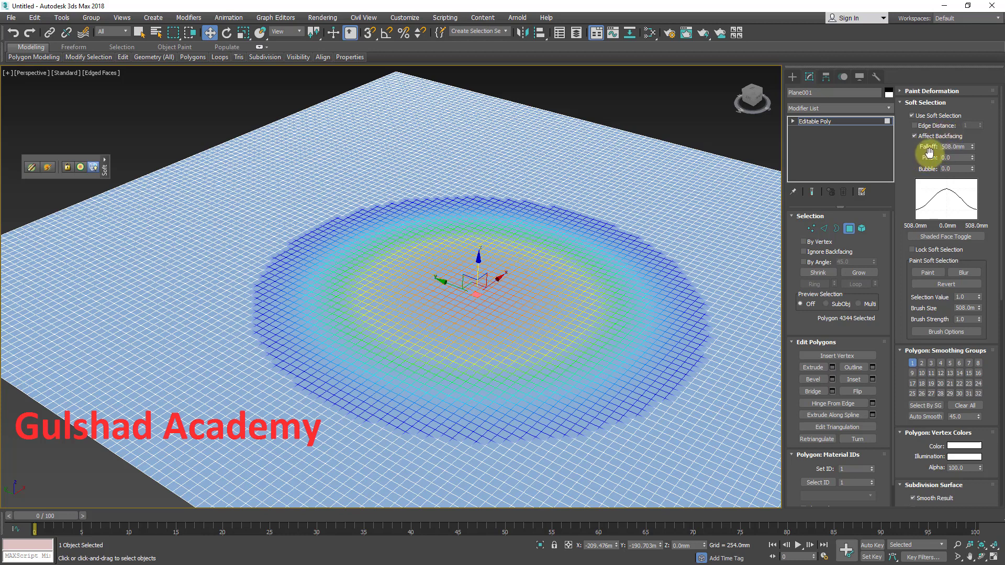
pyautogui.moveTo(974, 145)
pyautogui.mouseDown()
pyautogui.moveTo(972, 113)
pyautogui.moveTo(971, 168)
pyautogui.moveTo(973, 109)
pyautogui.moveTo(982, 157)
pyautogui.moveTo(982, 112)
pyautogui.moveTo(984, 174)
pyautogui.moveTo(972, 99)
pyautogui.moveTo(980, 199)
pyautogui.moveTo(974, 120)
pyautogui.moveTo(973, 146)
pyautogui.mouseUp()
pyautogui.moveTo(972, 156); pyautogui.dragTo(967, 115)
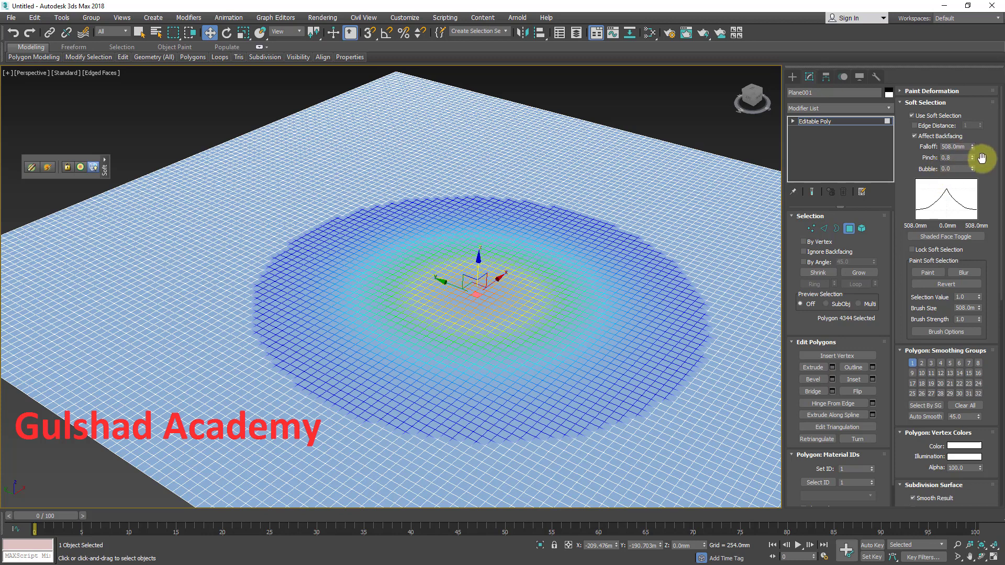
pyautogui.moveTo(972, 155); pyautogui.dragTo(975, 164)
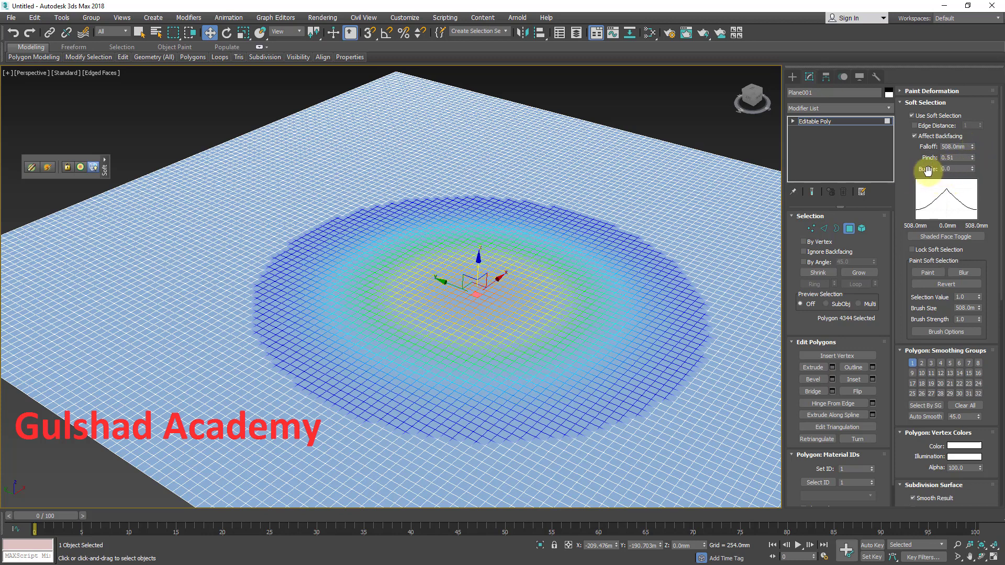
pyautogui.moveTo(973, 167); pyautogui.dragTo(970, 200)
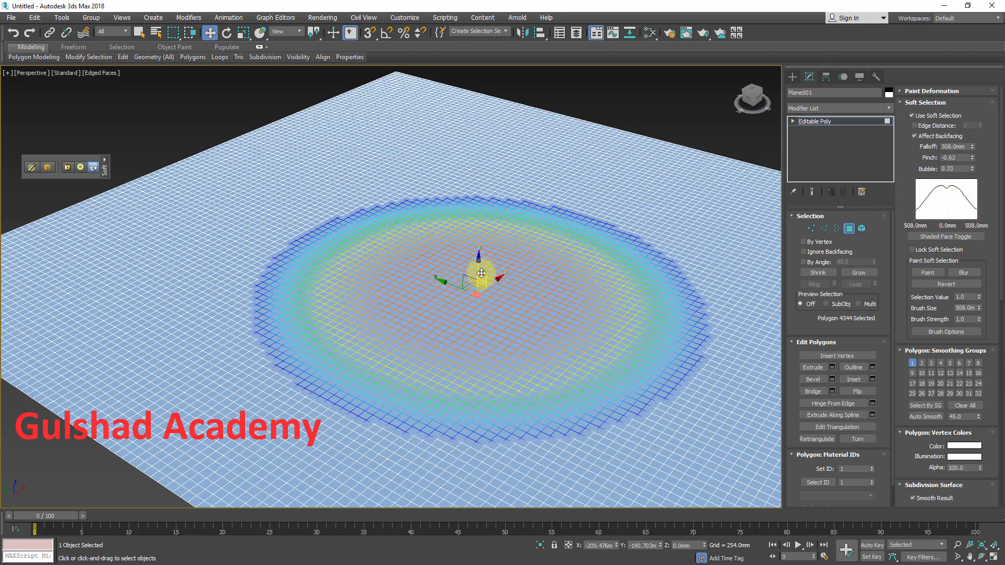
# Raise the softly selected polygon about 409 mm along Z to form a mound with a dimpled top
pyautogui.moveTo(477, 272); pyautogui.dragTo(479, 99)
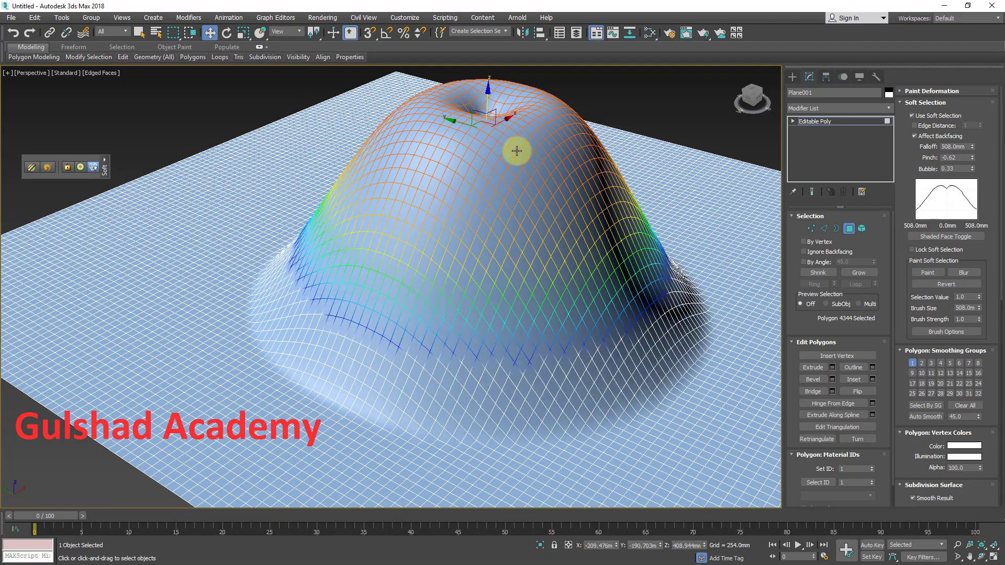
pyautogui.keyDown('alt'); pyautogui.moveTo(567, 296); pyautogui.dragTo(571, 275, button='middle'); pyautogui.keyUp('alt')
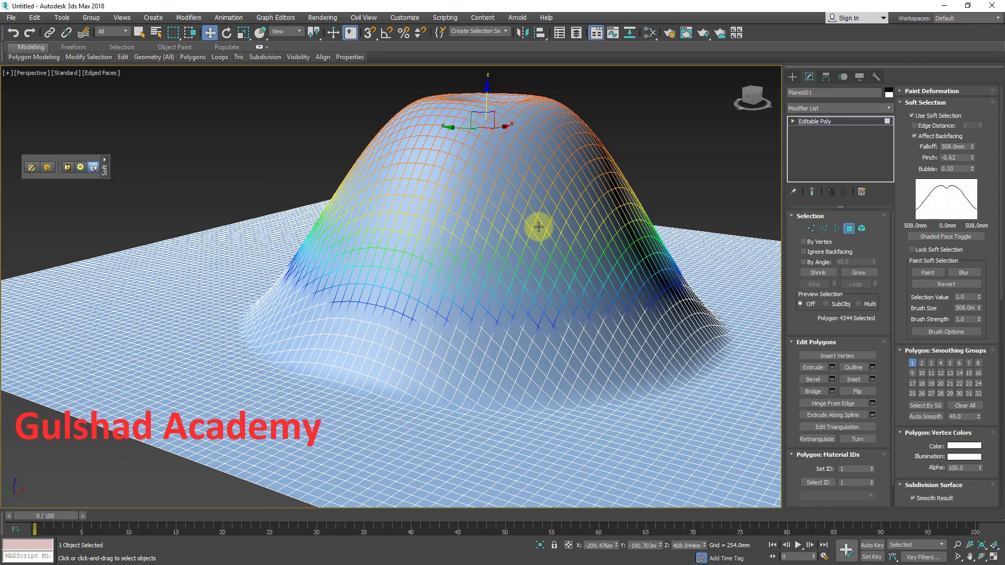
pyautogui.keyDown('alt'); pyautogui.moveTo(539, 224); pyautogui.dragTo(521, 231, button='middle'); pyautogui.keyUp('alt')
# Examine the mound's profile in the front wireframe view and return to the perspective view to inspect it from another side
pyautogui.press('f')
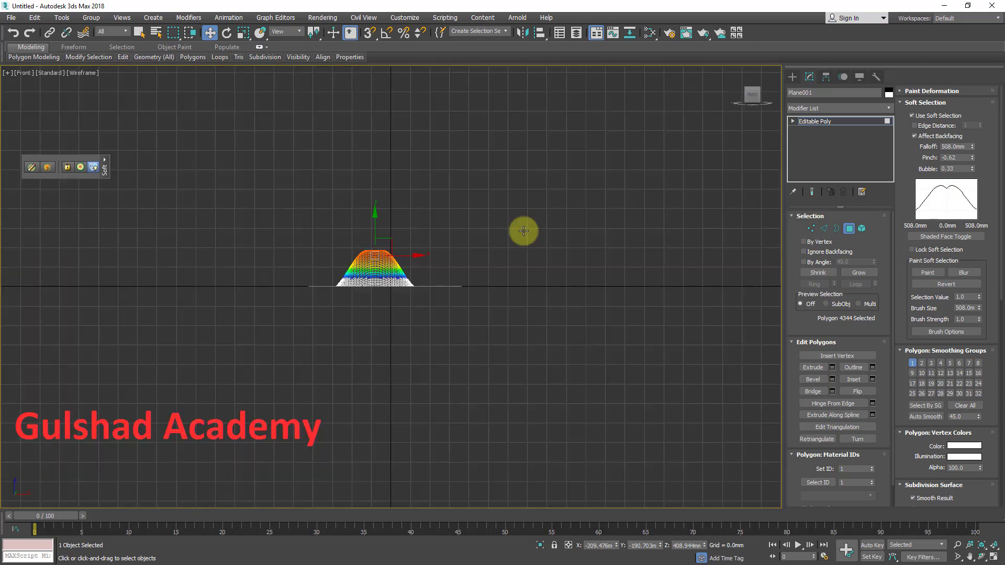
pyautogui.press('z')
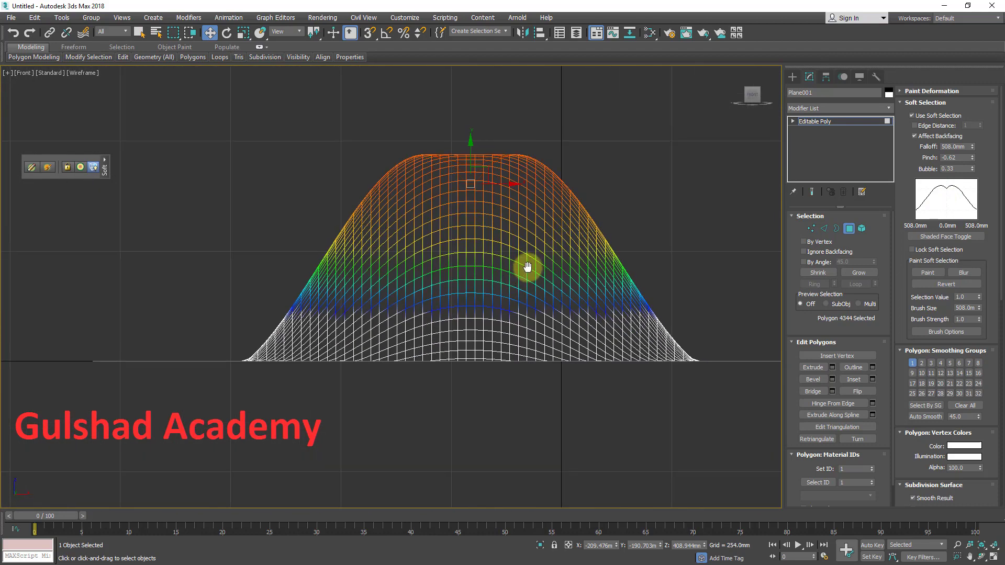
pyautogui.moveTo(478, 200); pyautogui.dragTo(496, 229, button='middle')
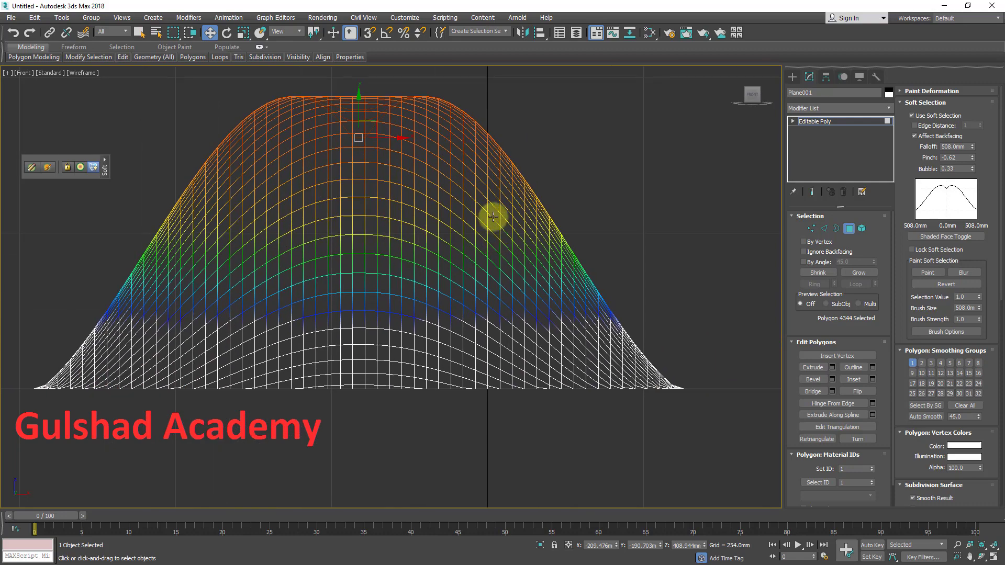
pyautogui.scroll(5, 685, 390)
pyautogui.scroll(-5, 729, 420)
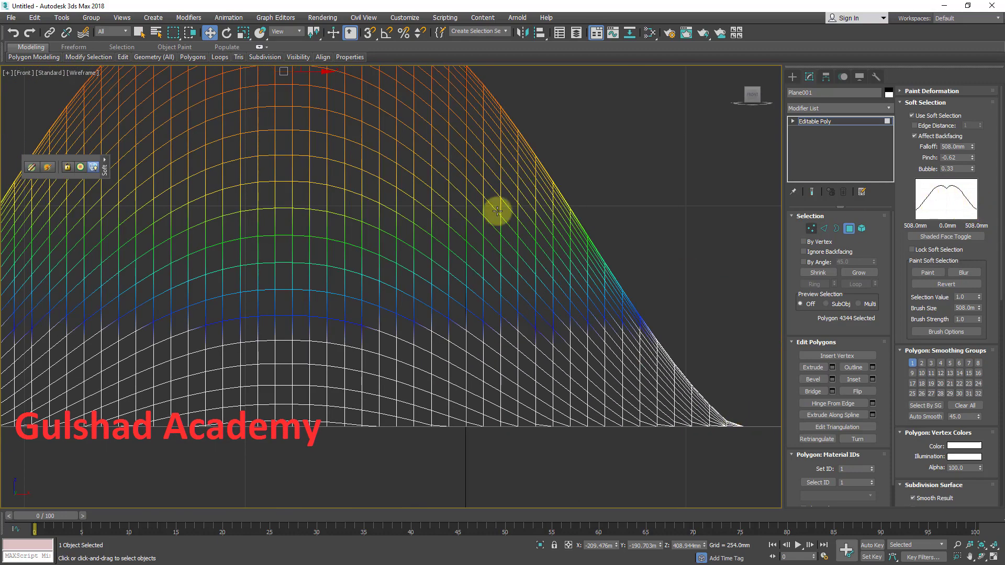
pyautogui.scroll(-5, 524, 262)
pyautogui.scroll(-1, 453, 293)
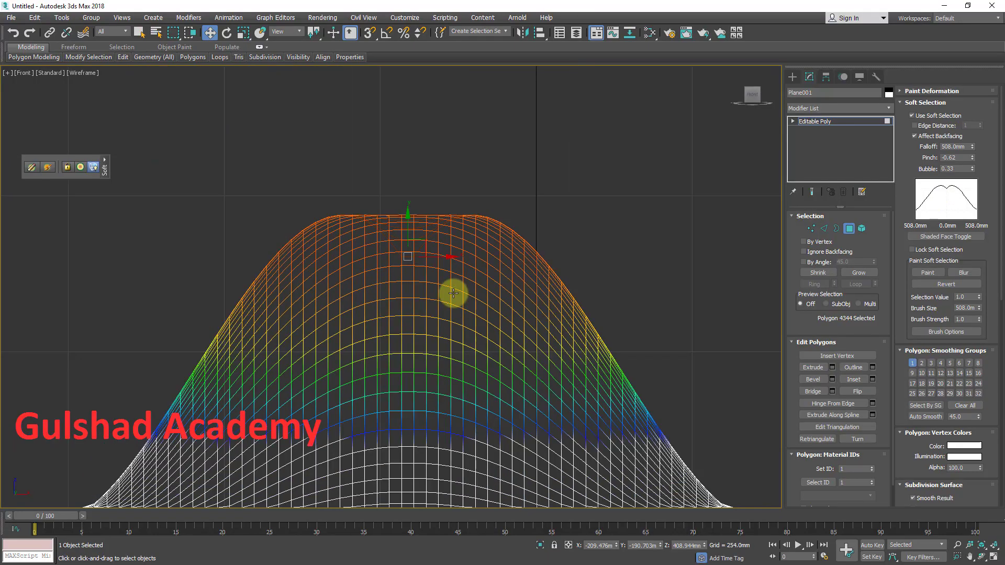
pyautogui.hotkey('alt', 'w')
pyautogui.keyDown('alt'); pyautogui.moveTo(630, 319); pyautogui.dragTo(565, 318, button='middle'); pyautogui.keyUp('alt')
pyautogui.hotkey('alt', 'w')
pyautogui.scroll(-5, 480, 287)
pyautogui.scroll(8, 430, 277)
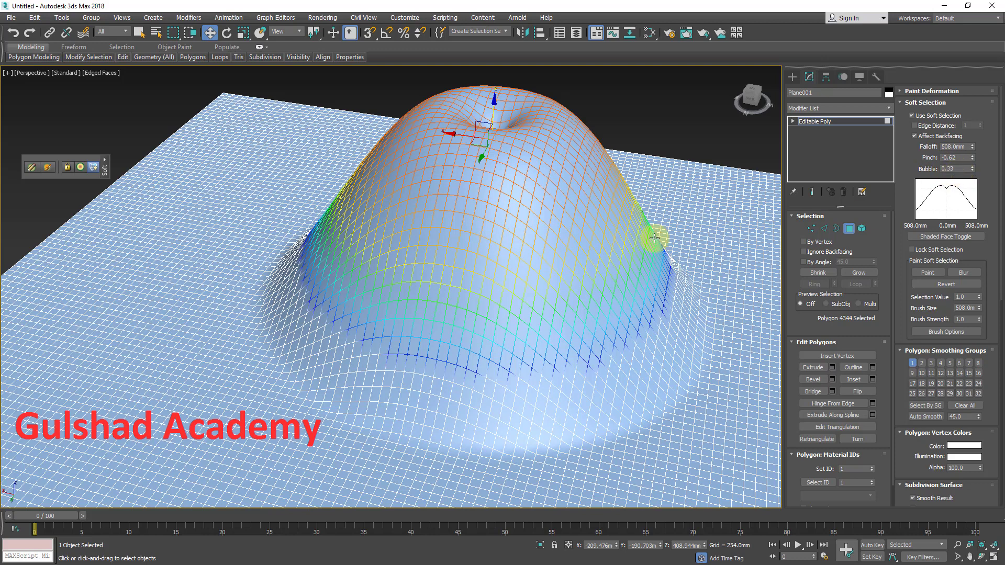
# Preview the mound's soft selection falloff as shaded faces, and switch the face shading off again
pyautogui.click(928, 241)
pyautogui.scroll(-3, 450, 247)
pyautogui.moveTo(513, 278); pyautogui.dragTo(484, 234, button='middle')
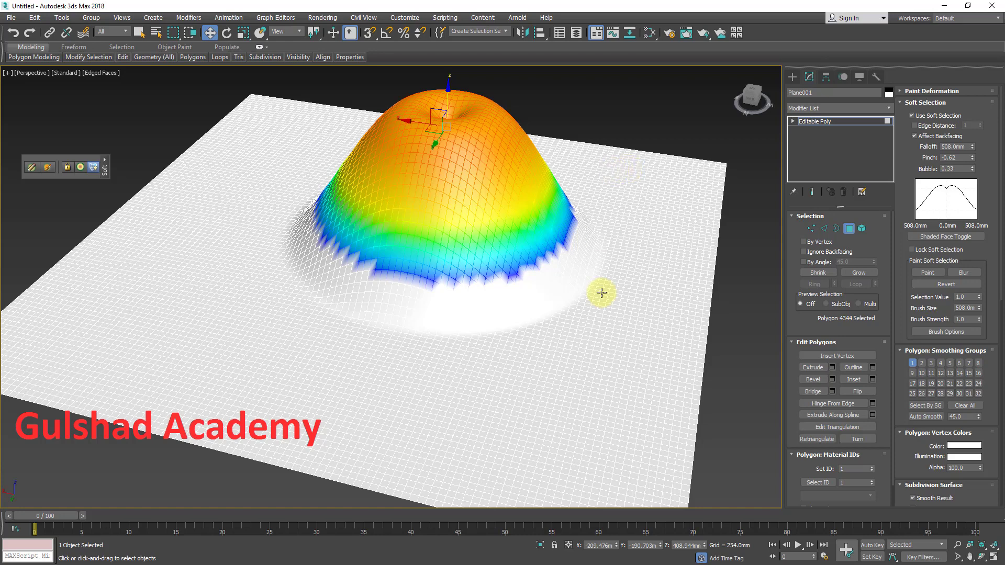
pyautogui.scroll(2, 445, 123)
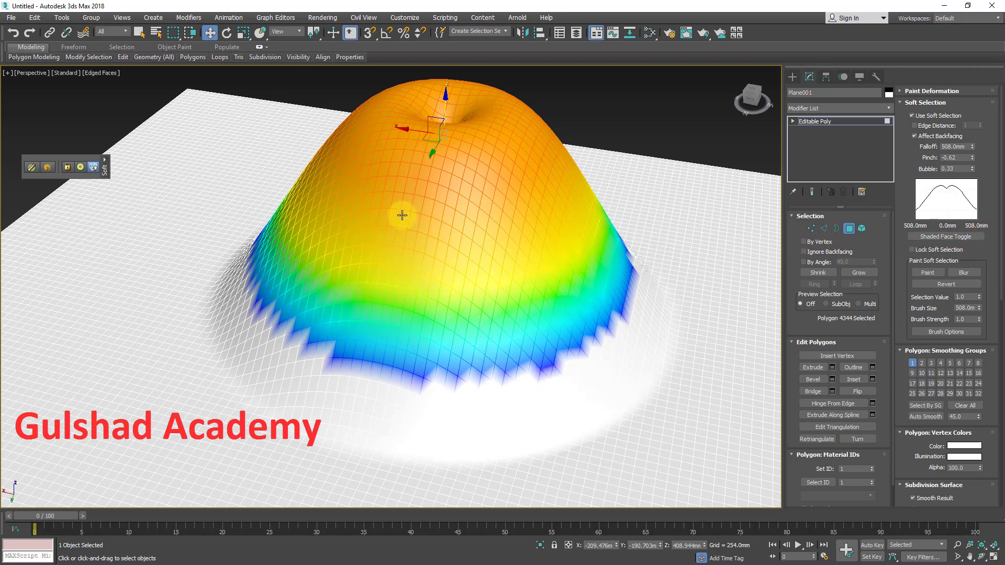
pyautogui.click(944, 236)
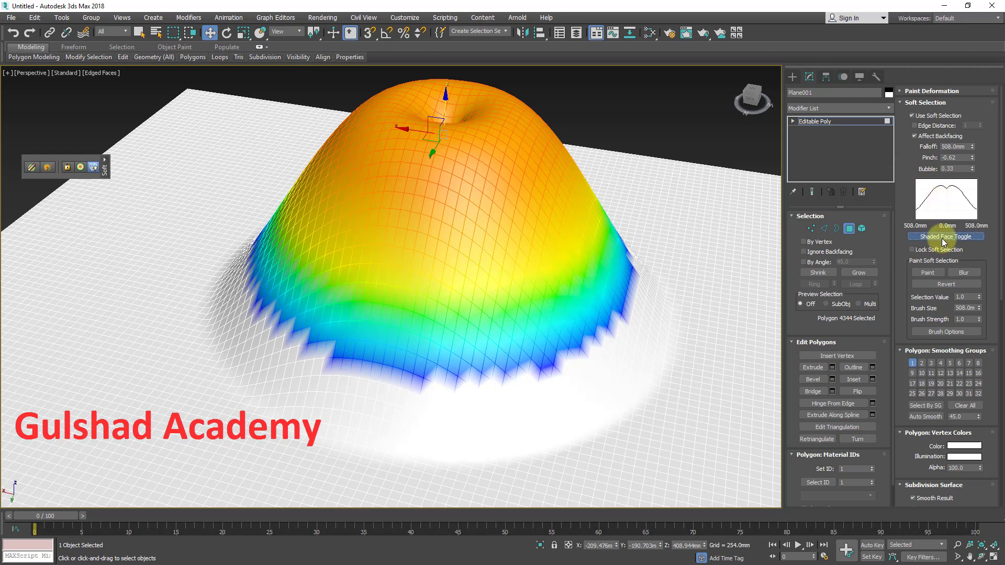
pyautogui.scroll(-5, 502, 204)
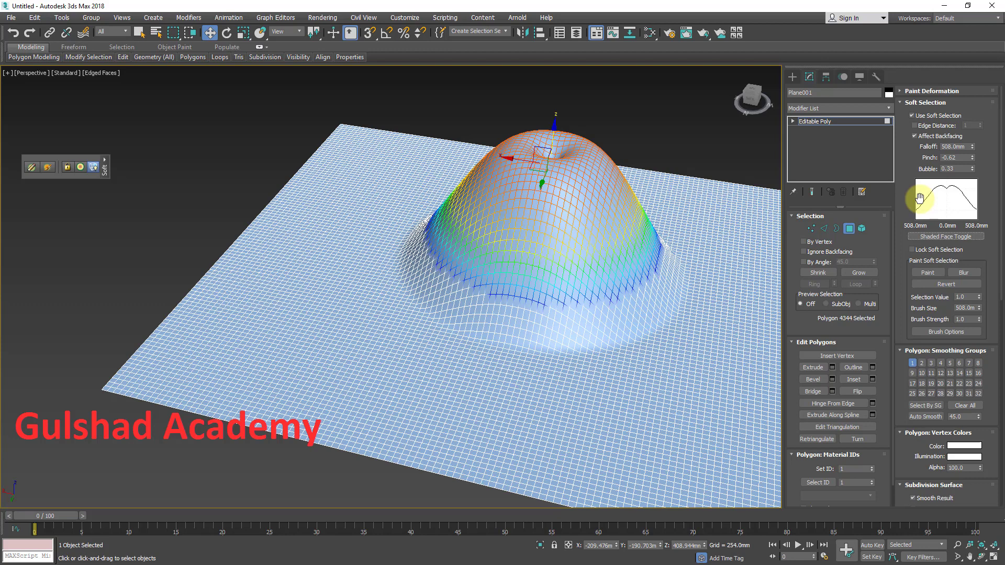
# Lock the soft selection, then select a single polygon on the flat area beside the mound and raise it about 232 mm along Z
pyautogui.click(912, 250)
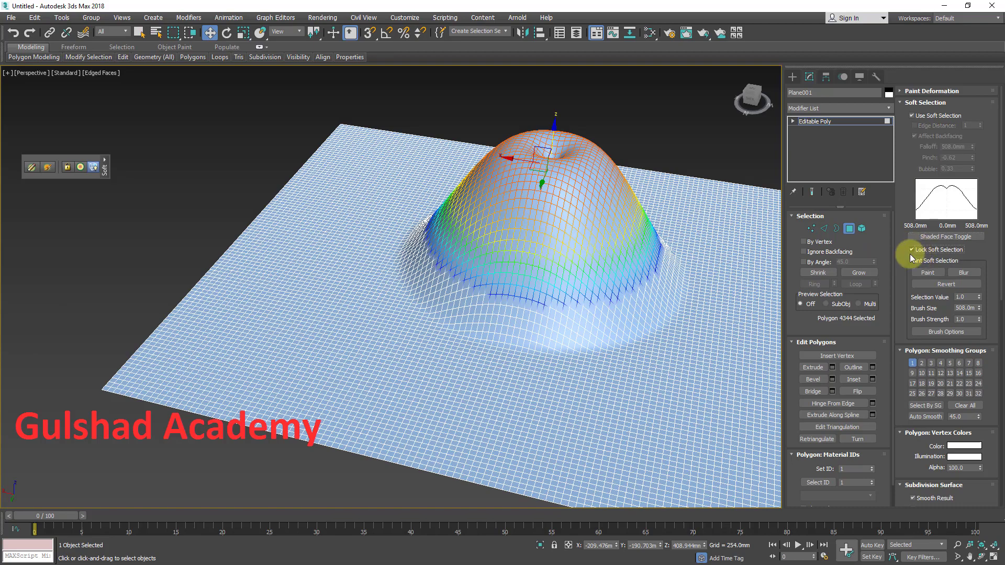
pyautogui.moveTo(610, 236); pyautogui.dragTo(522, 247, button='middle')
pyautogui.moveTo(408, 409); pyautogui.dragTo(536, 412, button='middle')
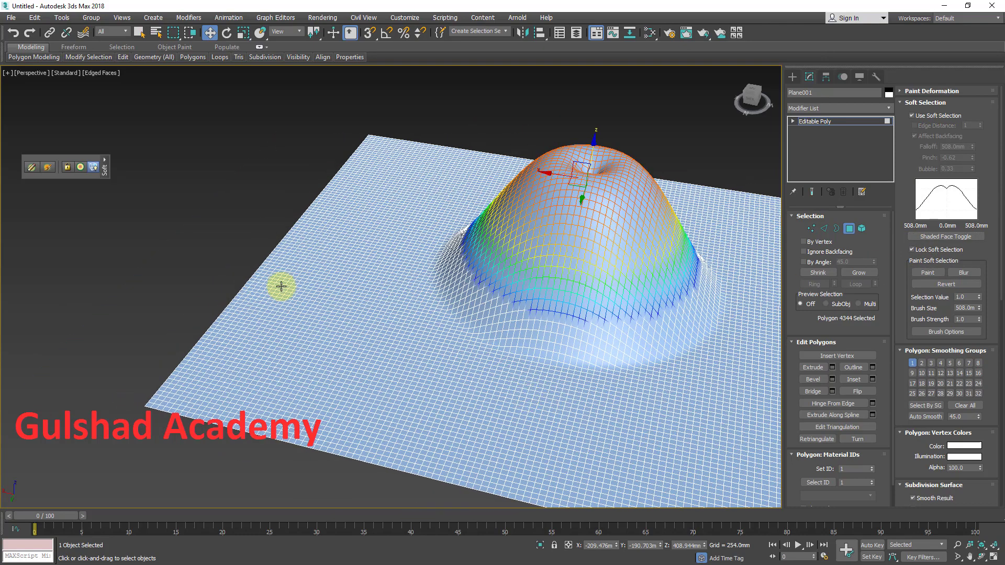
pyautogui.click(296, 328)
pyautogui.scroll(4, 292, 332)
pyautogui.moveTo(311, 309); pyautogui.dragTo(306, 266)
pyautogui.scroll(-3, 313, 291)
# Unlock the soft selection, raise the spike's polygon about 364 mm with its falloff, and toggle the lock on and off again
pyautogui.click(912, 249)
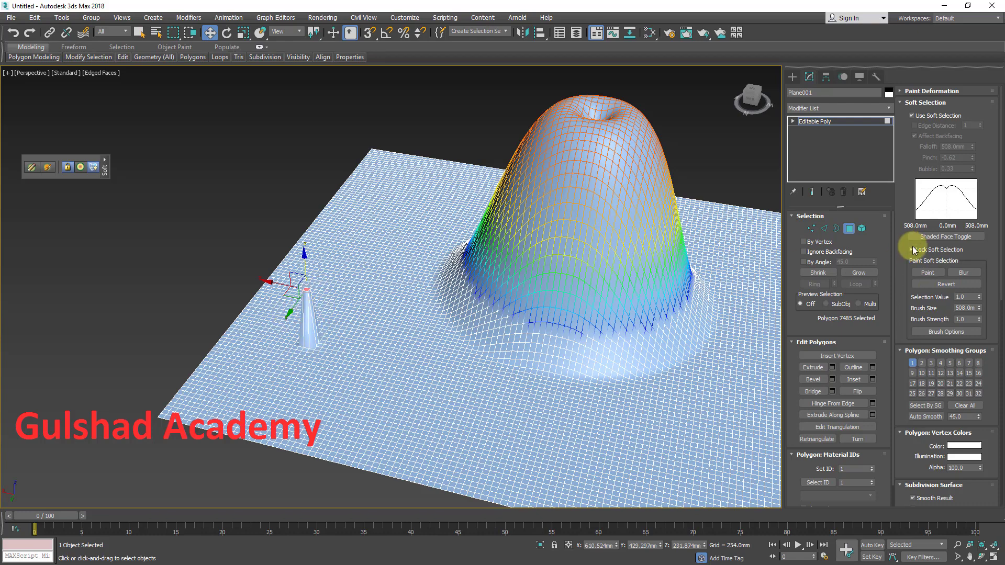
pyautogui.click(913, 251)
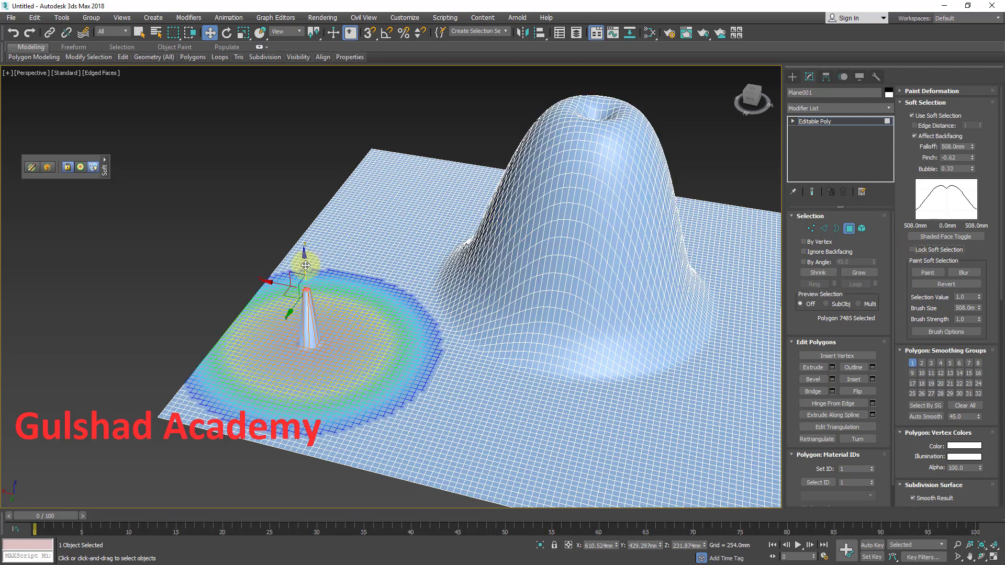
pyautogui.moveTo(305, 266); pyautogui.dragTo(297, 193)
pyautogui.click(933, 248)
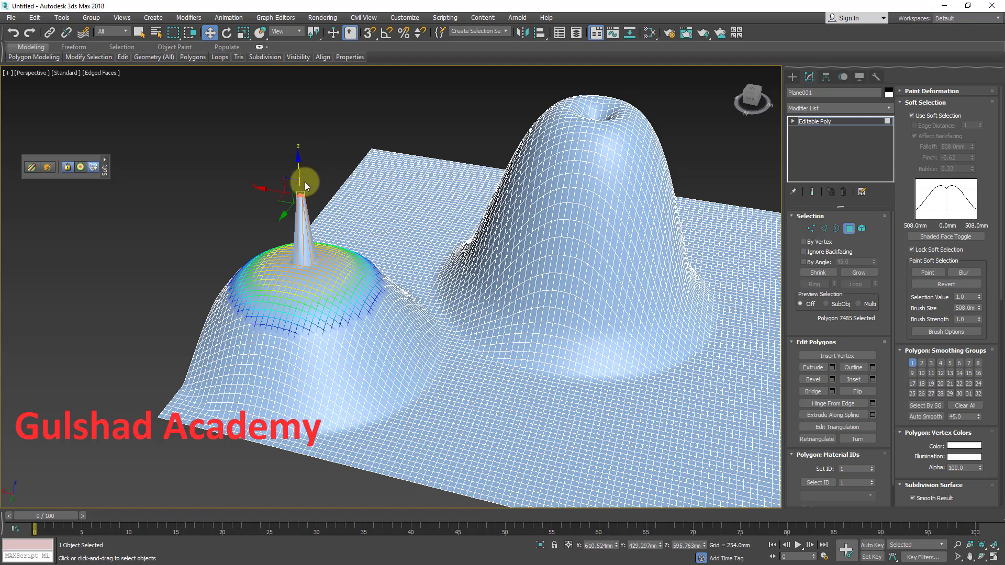
pyautogui.scroll(-4, 304, 181)
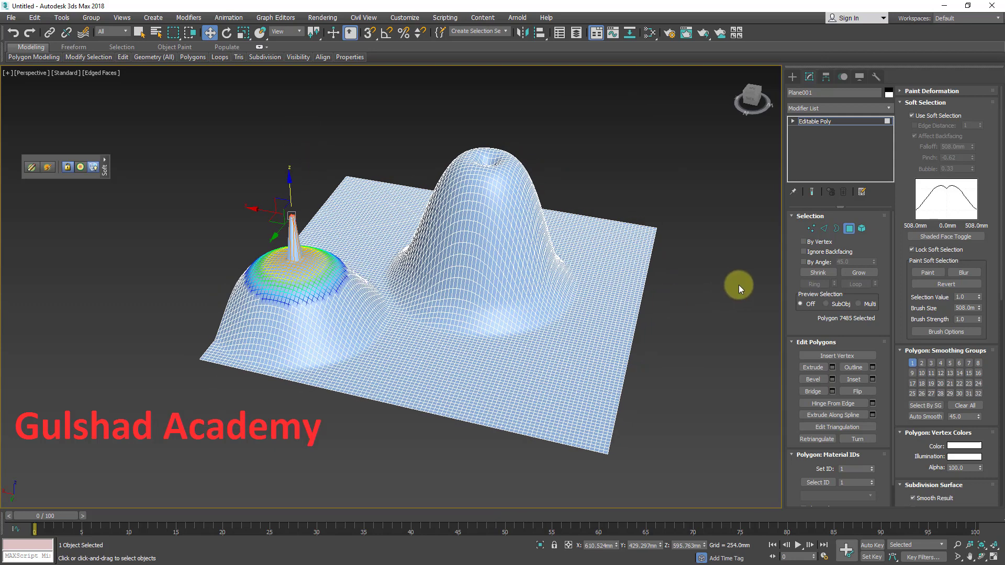
pyautogui.click(929, 250)
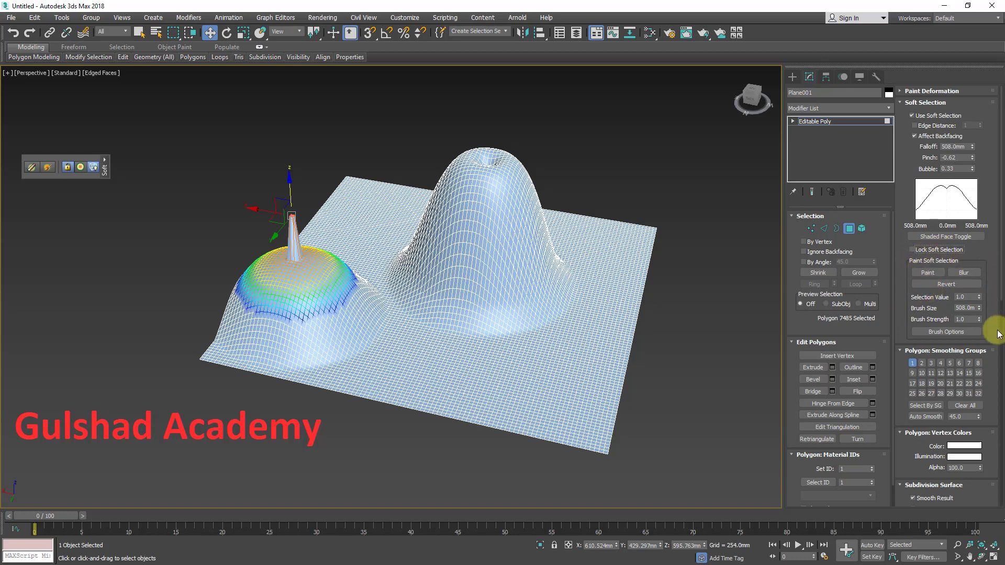
# Paint a wide L-shaped soft selection band along two edges of the plane with the 508 mm brush
pyautogui.click(927, 273)
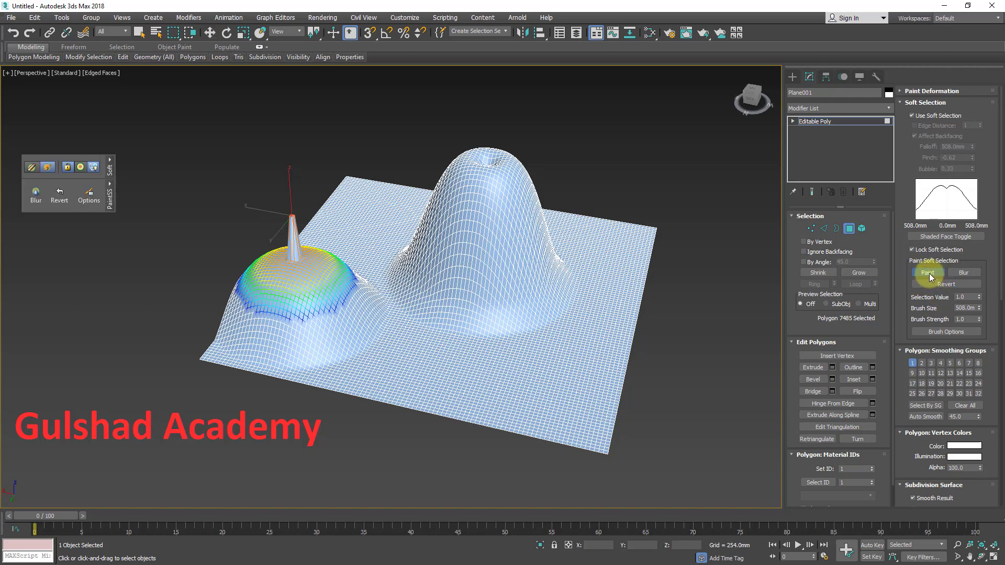
pyautogui.scroll(5, 428, 370)
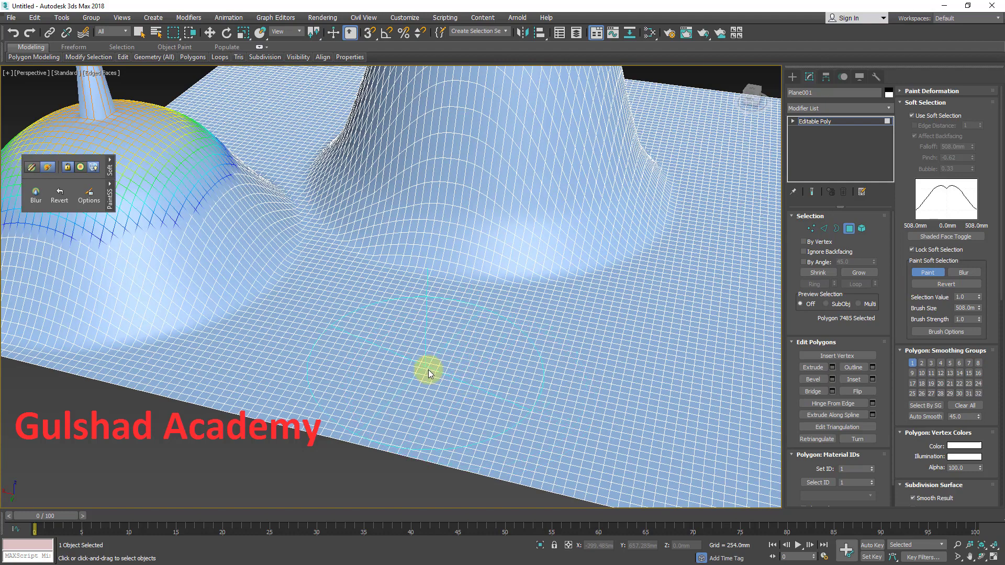
pyautogui.scroll(-5, 466, 361)
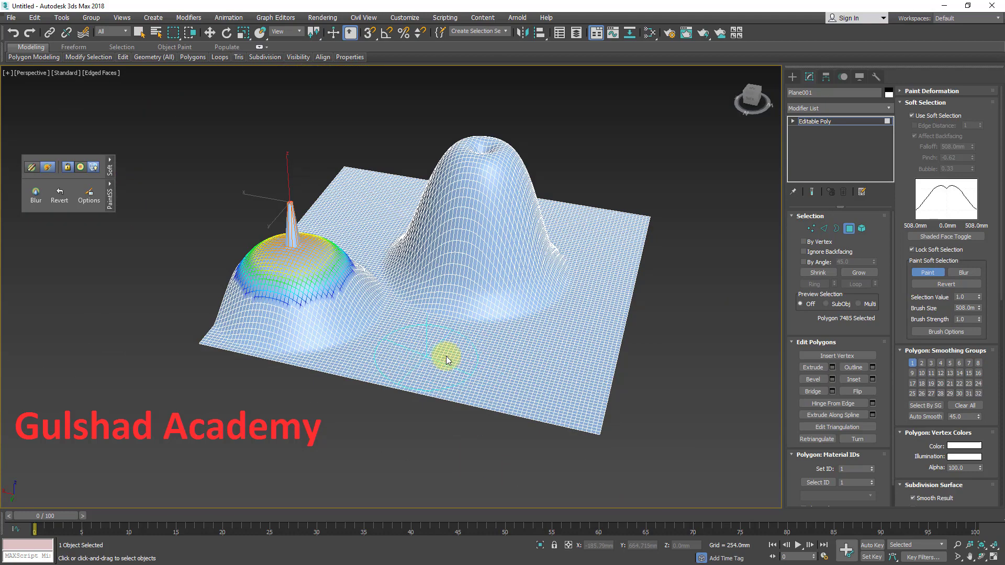
pyautogui.moveTo(399, 354)
pyautogui.mouseDown()
pyautogui.moveTo(526, 384)
pyautogui.moveTo(603, 280)
pyautogui.moveTo(601, 228)
pyautogui.mouseUp()
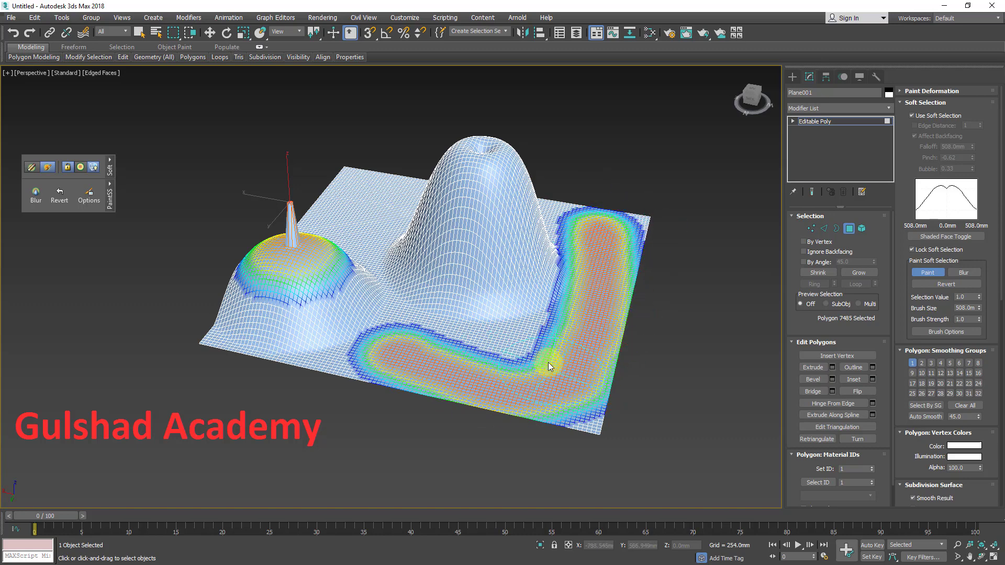
# Raise the painted selection about 325 mm along Z, and undo both the move and the painted band
pyautogui.press('w')
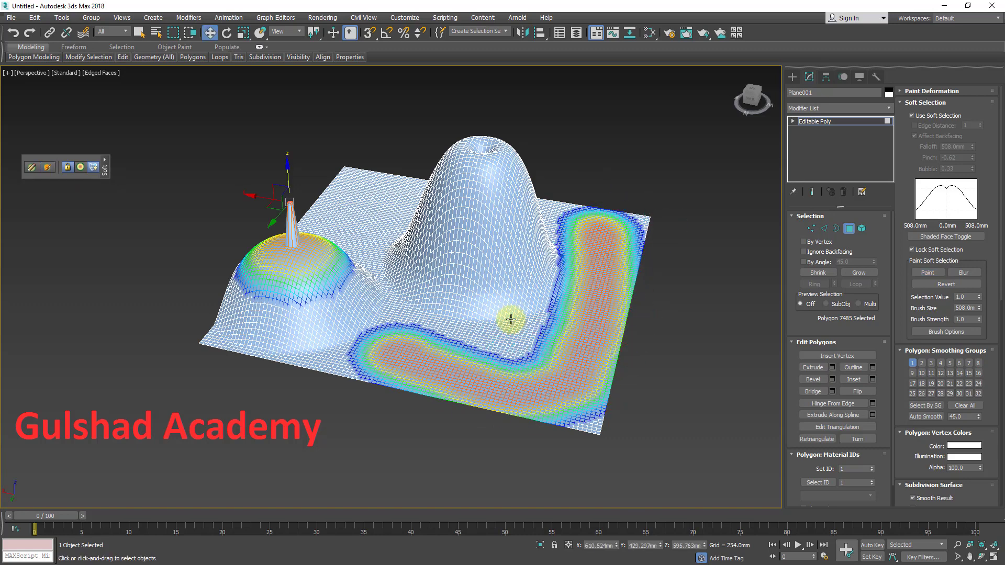
pyautogui.moveTo(289, 178); pyautogui.dragTo(321, 123)
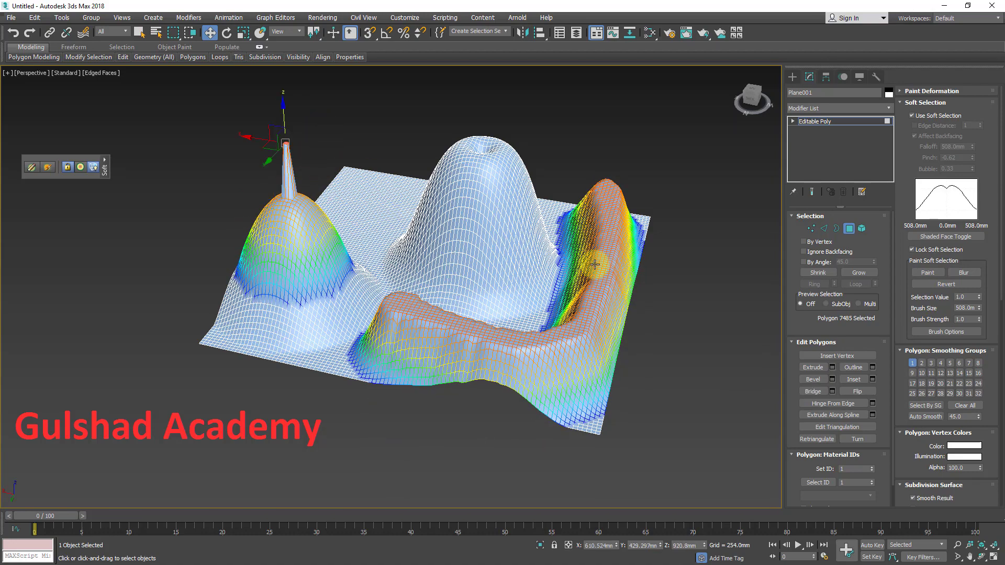
pyautogui.hotkey('ctrl', 'z')
pyautogui.hotkey('ctrl', 'z')
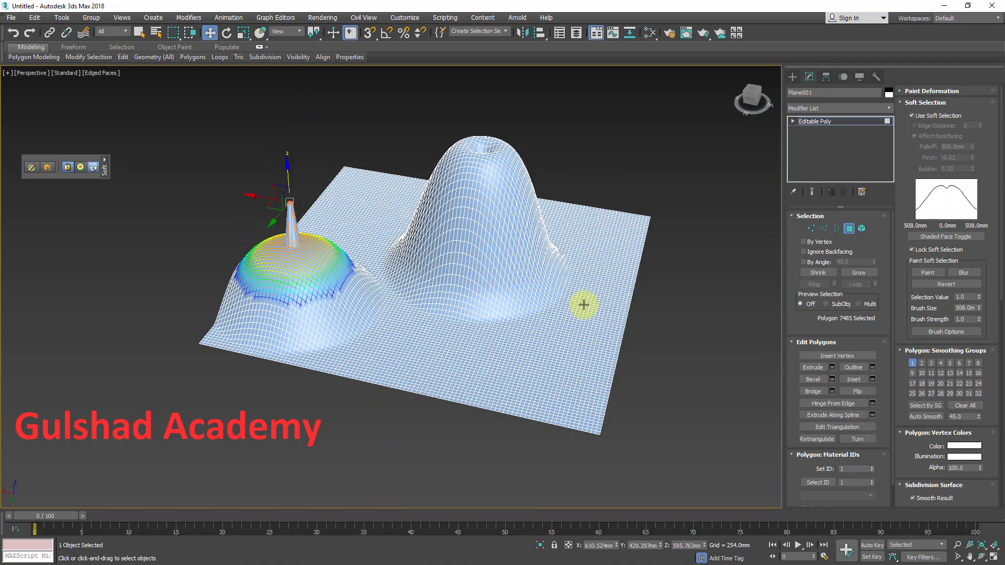
# Reactivate soft selection painting and reduce the Brush Size to about 252 mm
pyautogui.click(930, 274)
pyautogui.moveTo(526, 299); pyautogui.dragTo(605, 315, button='middle')
pyautogui.scroll(5, 574, 387)
pyautogui.scroll(-3, 428, 340)
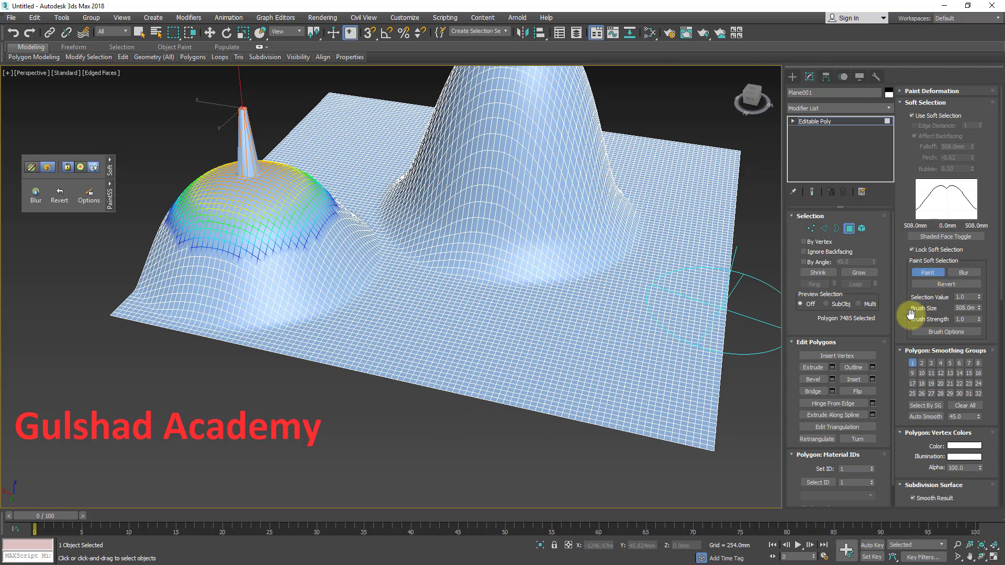
pyautogui.moveTo(979, 309); pyautogui.dragTo(979, 313)
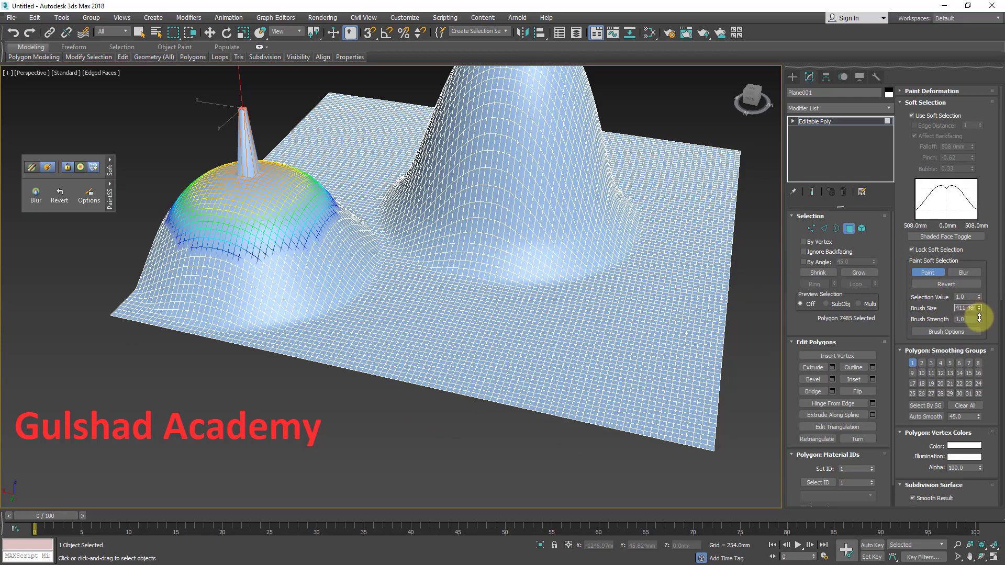
pyautogui.moveTo(595, 331); pyautogui.dragTo(692, 351, button='middle')
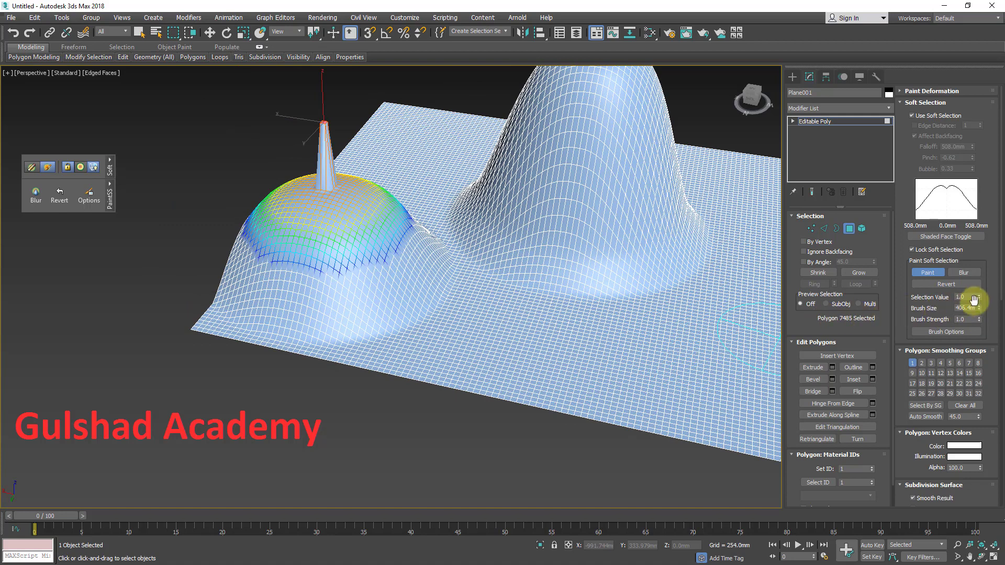
pyautogui.moveTo(980, 311)
pyautogui.mouseDown()
pyautogui.moveTo(980, 319)
pyautogui.moveTo(972, 281)
pyautogui.moveTo(969, 346)
pyautogui.moveTo(967, 319)
pyautogui.mouseUp()
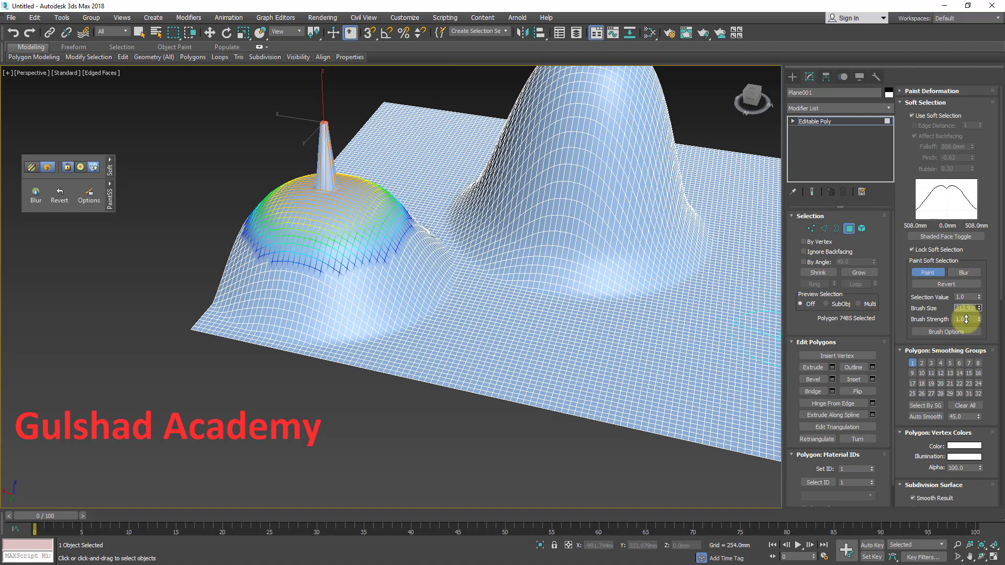
# Paint a narrow curved soft selection band around the large mound's base and erase its far end with Revert
pyautogui.moveTo(599, 344); pyautogui.dragTo(422, 337, button='middle')
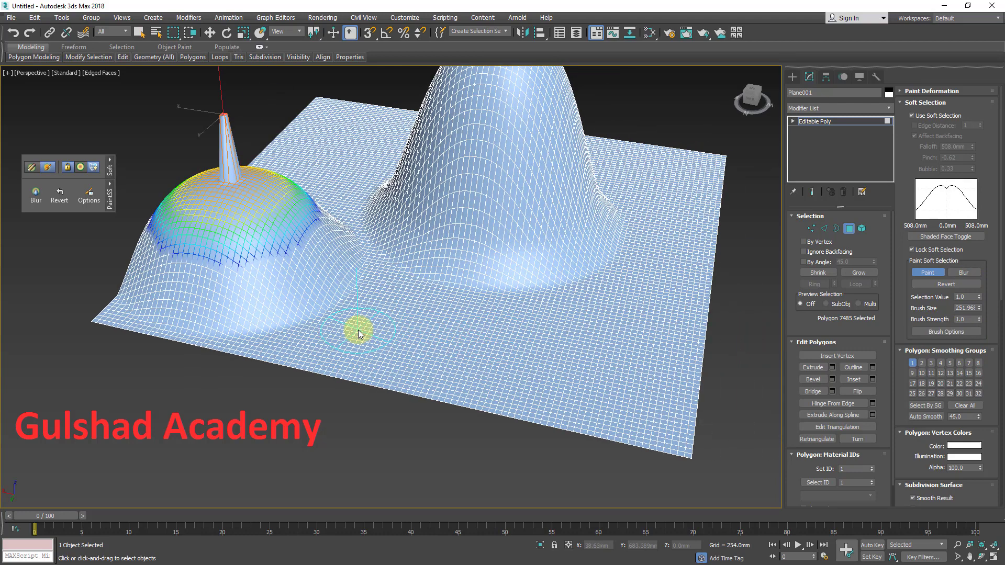
pyautogui.moveTo(354, 332)
pyautogui.mouseDown()
pyautogui.moveTo(476, 380)
pyautogui.moveTo(633, 334)
pyautogui.moveTo(647, 174)
pyautogui.mouseUp()
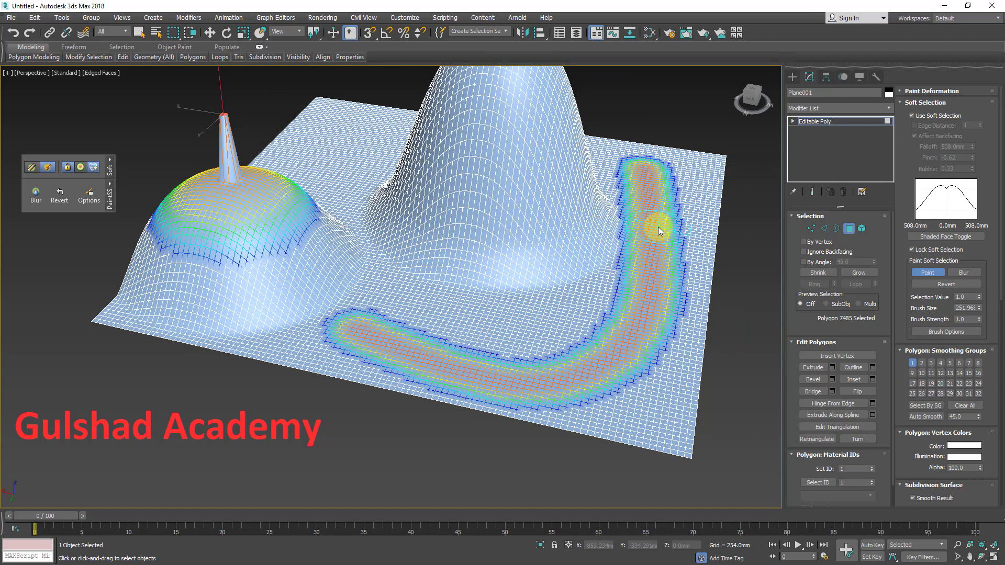
pyautogui.click(920, 285)
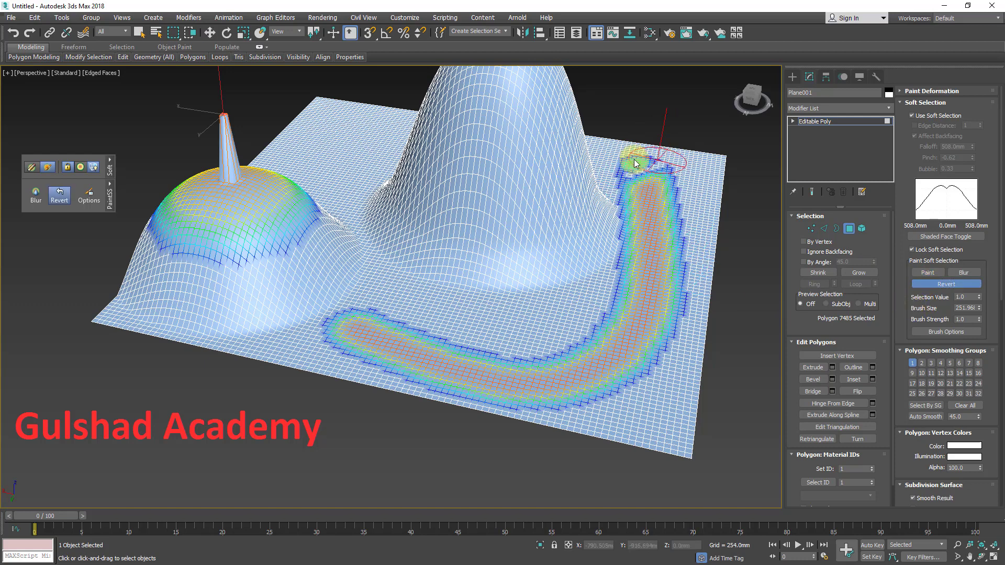
pyautogui.moveTo(635, 164)
pyautogui.mouseDown()
pyautogui.moveTo(658, 200)
pyautogui.moveTo(629, 177)
pyautogui.moveTo(634, 196)
pyautogui.moveTo(672, 168)
pyautogui.moveTo(639, 227)
pyautogui.moveTo(669, 207)
pyautogui.moveTo(574, 273)
pyautogui.moveTo(666, 240)
pyautogui.moveTo(680, 253)
pyautogui.moveTo(625, 277)
pyautogui.moveTo(645, 253)
pyautogui.moveTo(652, 285)
pyautogui.moveTo(713, 314)
pyautogui.moveTo(689, 304)
pyautogui.mouseUp()
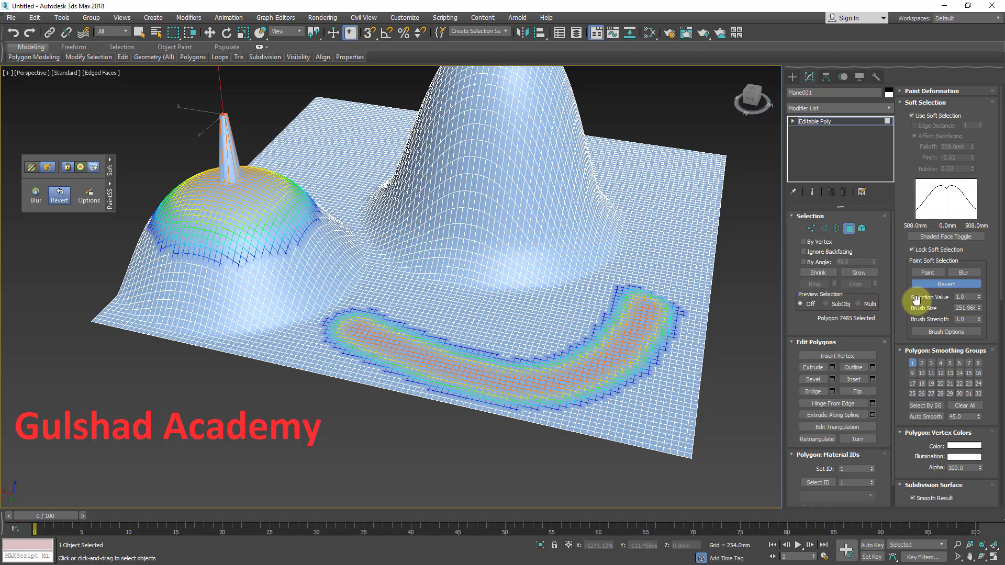
# Set the paint Selection Value to 0.3 and revert a strip across the painted band's curved end
pyautogui.doubleClick(971, 296)
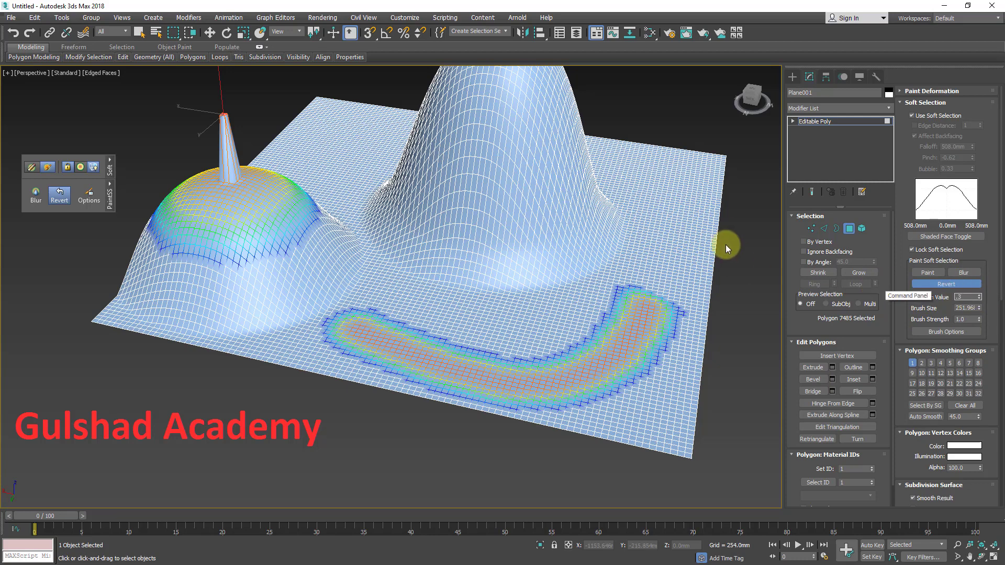
pyautogui.moveTo(732, 231)
pyautogui.mouseDown(button='middle')
pyautogui.moveTo(643, 266)
pyautogui.moveTo(736, 252)
pyautogui.mouseUp(button='middle')
pyautogui.scroll(4, 643, 267)
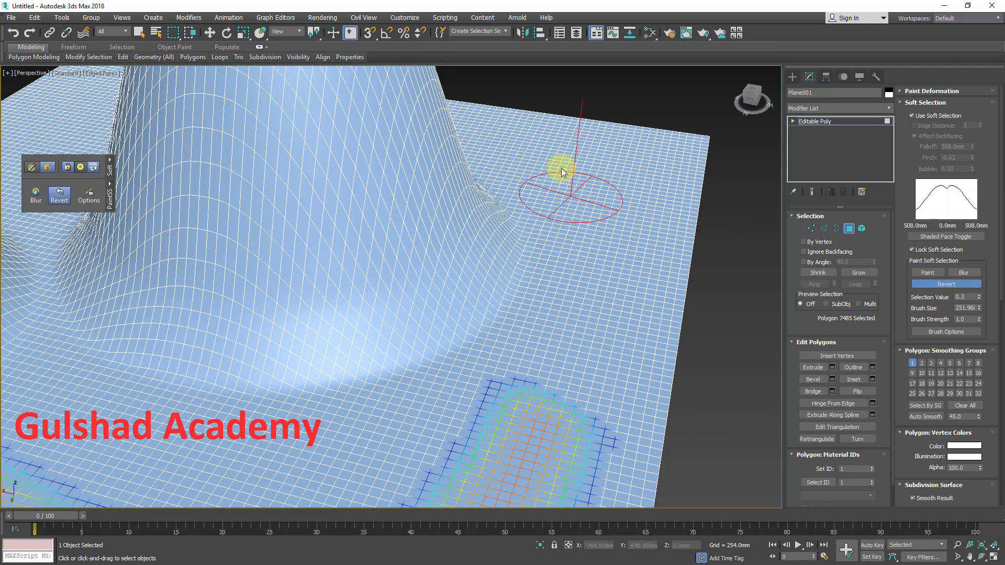
pyautogui.scroll(-4, 634, 254)
pyautogui.scroll(1, 633, 255)
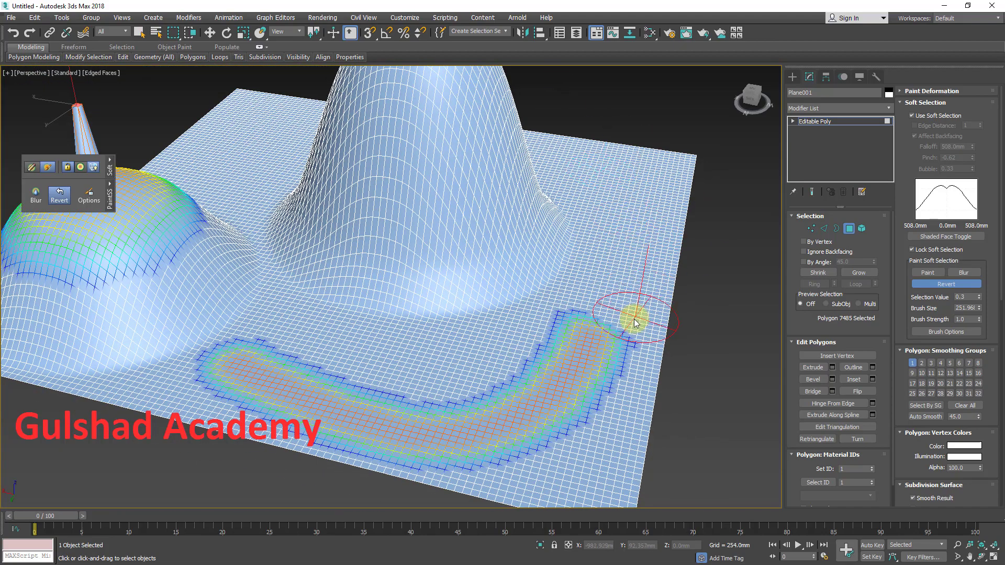
pyautogui.moveTo(632, 309)
pyautogui.mouseDown()
pyautogui.moveTo(550, 399)
pyautogui.moveTo(518, 400)
pyautogui.mouseUp()
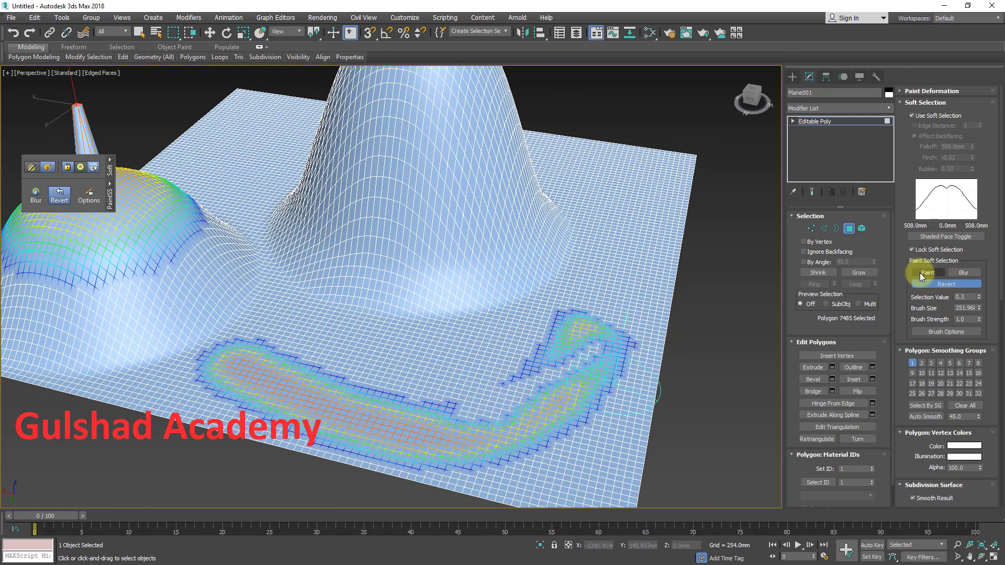
# Paint a separate soft selection band with the 0.3 value on the flat area between the large mound and the plane's edge
pyautogui.click(926, 273)
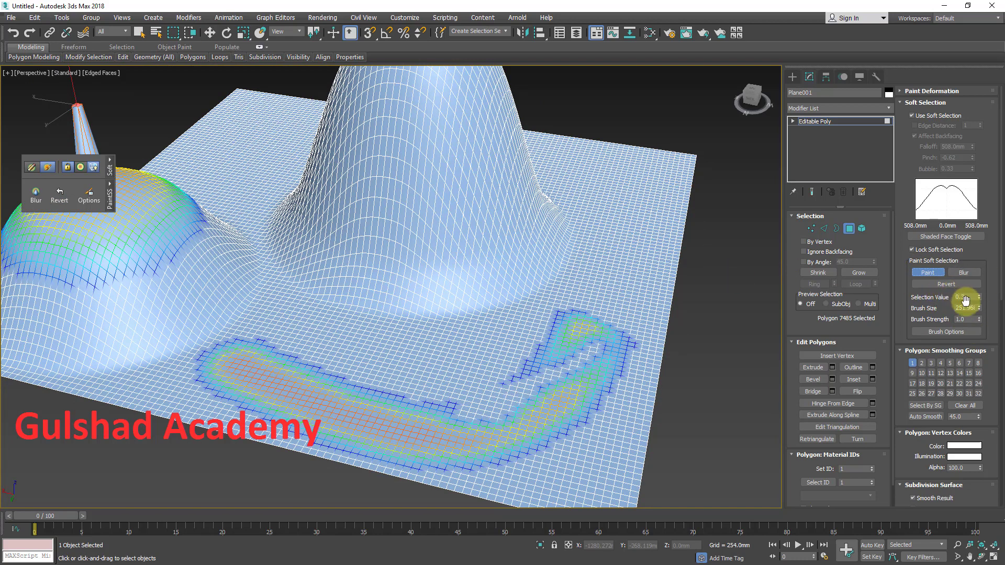
pyautogui.moveTo(607, 221); pyautogui.dragTo(599, 293, button='middle')
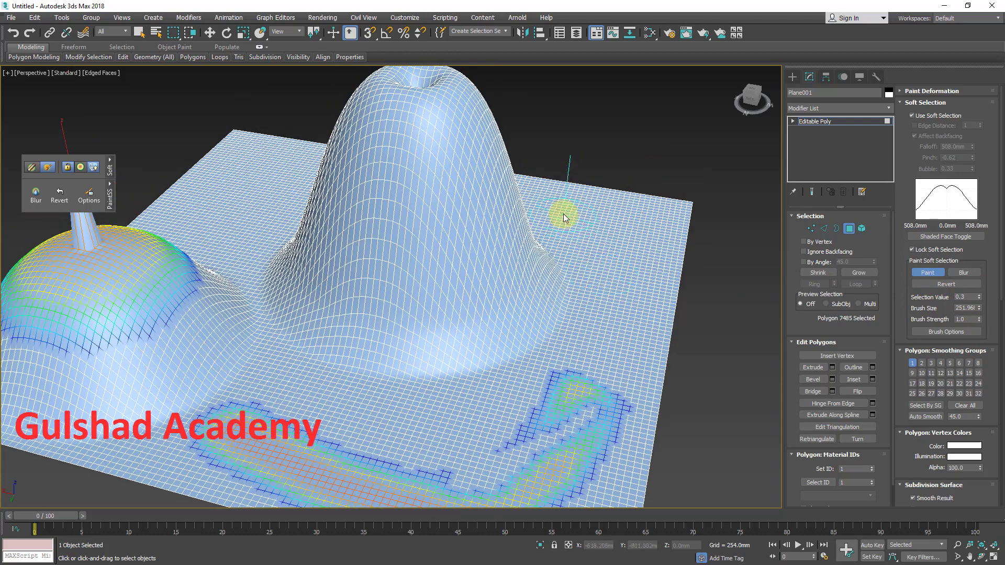
pyautogui.moveTo(574, 216); pyautogui.dragTo(644, 353)
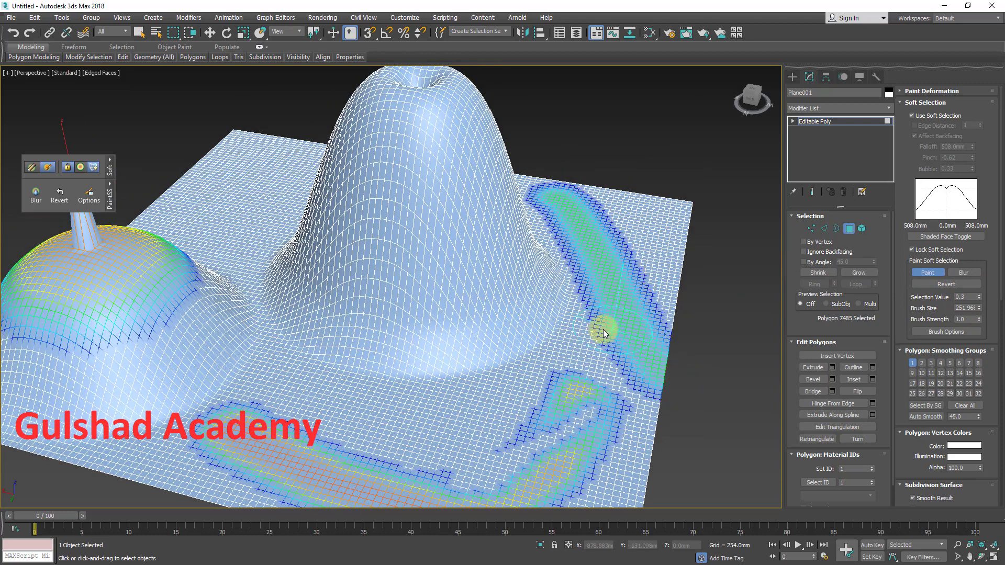
pyautogui.moveTo(603, 328); pyautogui.dragTo(600, 234, button='middle')
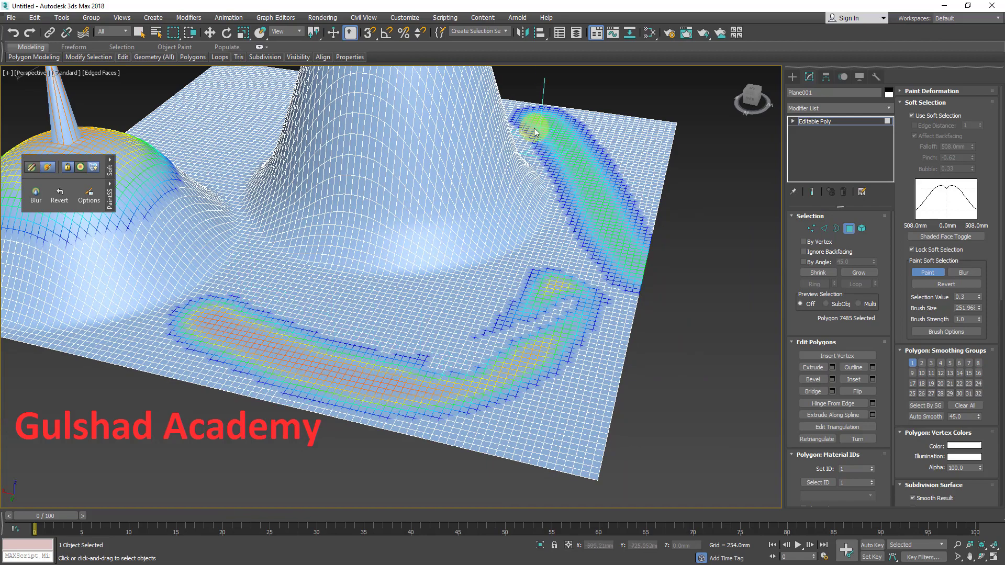
pyautogui.moveTo(571, 232); pyautogui.dragTo(588, 186, button='middle')
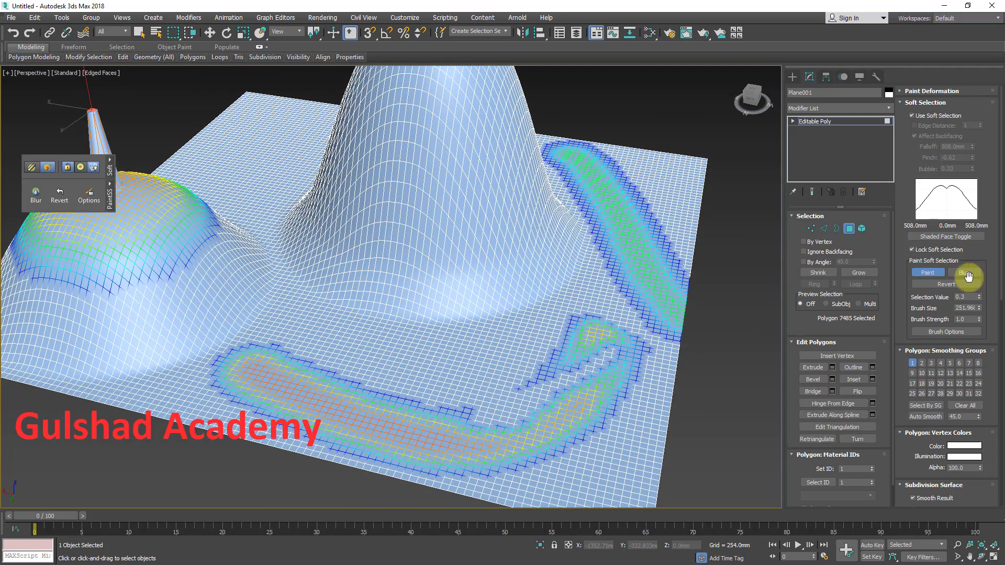
# Set the Selection Value to 0.9 and paint another curved soft selection band on the plane's far corner behind the spiked mound
pyautogui.doubleClick(963, 297)
pyautogui.write('0.9')
pyautogui.keyDown('alt'); pyautogui.moveTo(602, 303); pyautogui.dragTo(315, 175, button='middle'); pyautogui.keyUp('alt')
pyautogui.moveTo(436, 197); pyautogui.dragTo(325, 224)
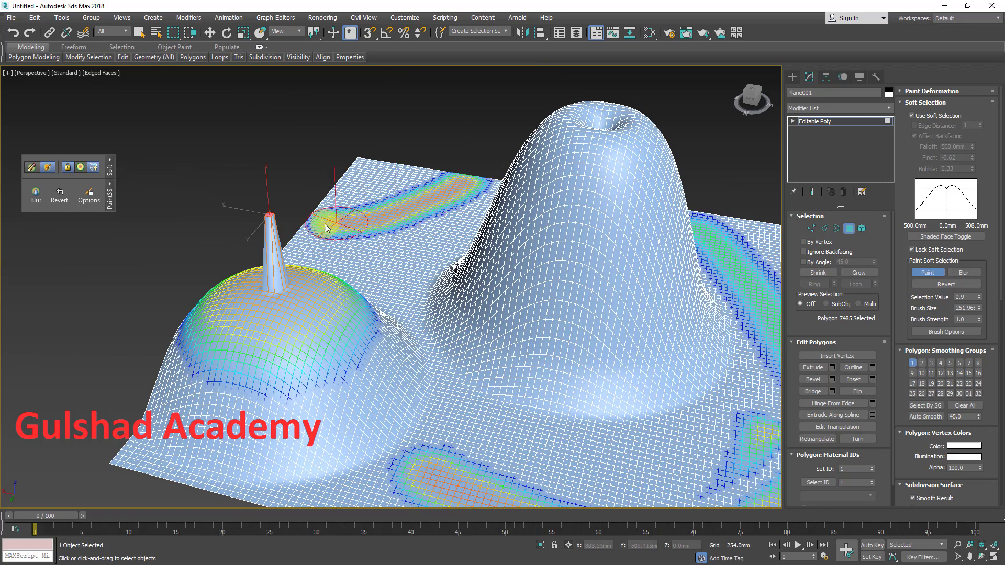
pyautogui.scroll(-4, 303, 193)
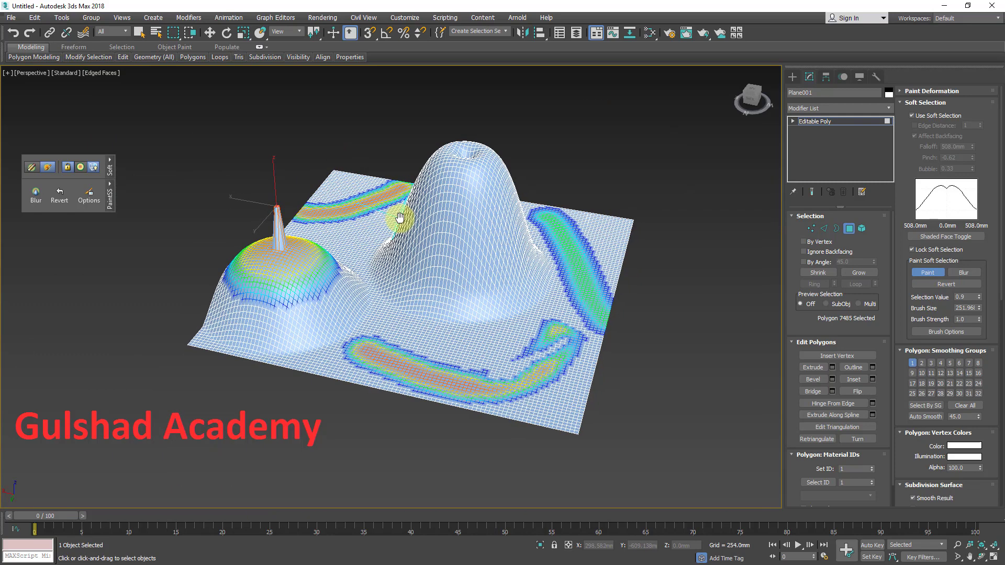
# Set the Selection Value to 1.0 and paint a second soft selection band beside the existing one on the plane's corner behind the spiked mound
pyautogui.moveTo(965, 296); pyautogui.dragTo(920, 288)
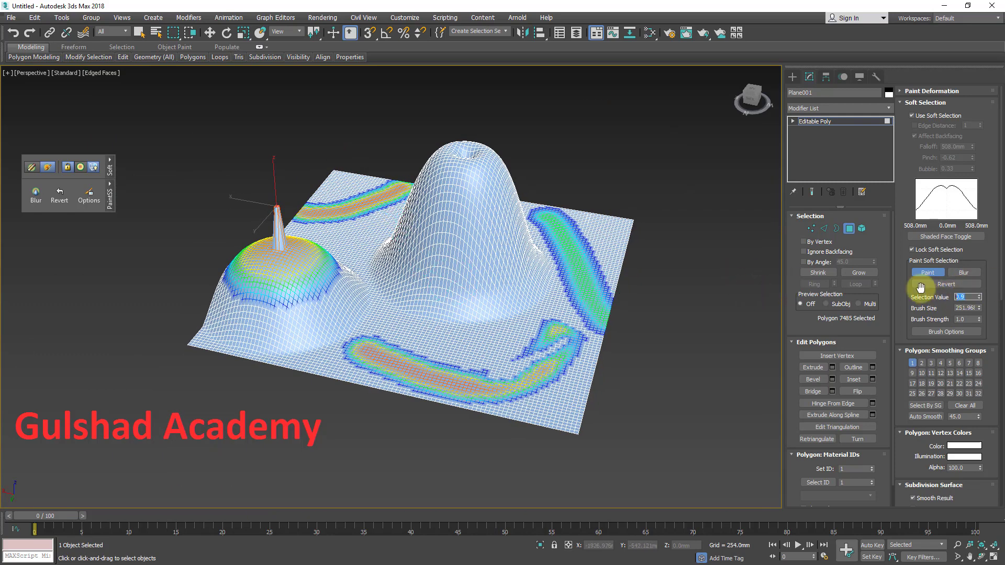
pyautogui.scroll(6, 457, 317)
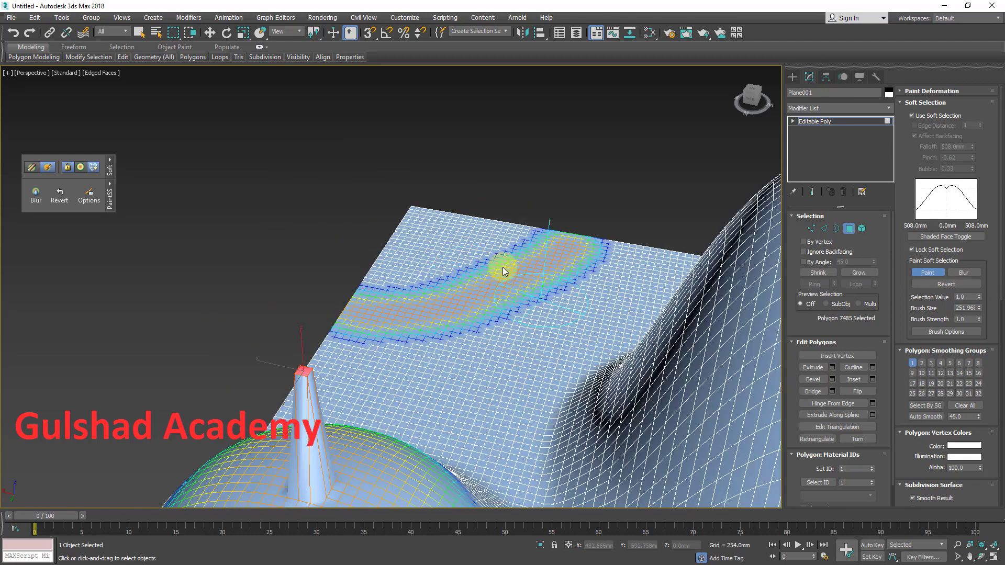
pyautogui.moveTo(394, 259); pyautogui.dragTo(508, 204)
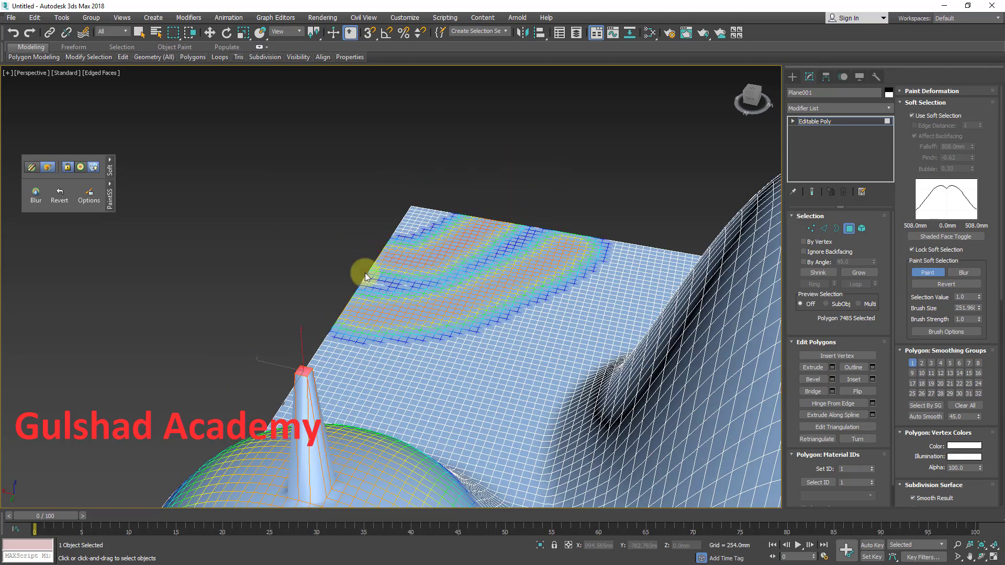
pyautogui.moveTo(359, 269); pyautogui.dragTo(473, 230, button='middle')
pyautogui.scroll(-5, 407, 192)
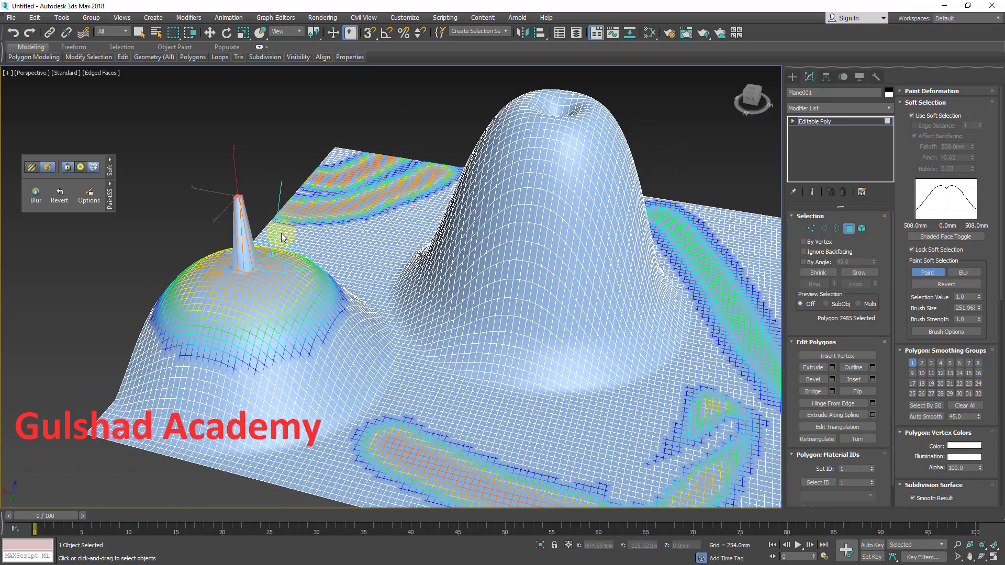
# Set the Brush Strength to 0.3 and paint a short soft selection band across the corner beyond the large mound's straight green band
pyautogui.doubleClick(964, 319)
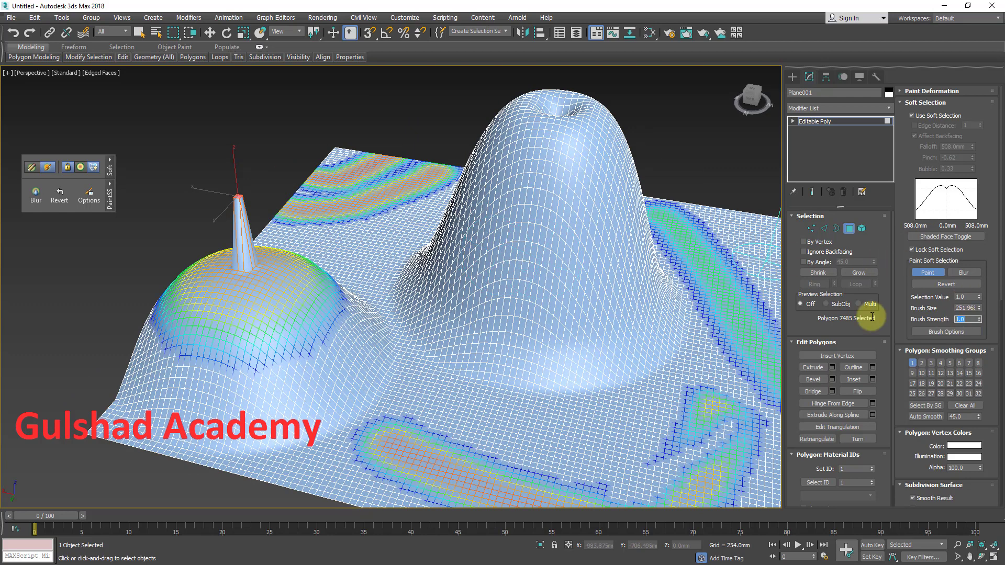
pyautogui.write('.3')
pyautogui.scroll(-3, 666, 308)
pyautogui.scroll(6, 667, 307)
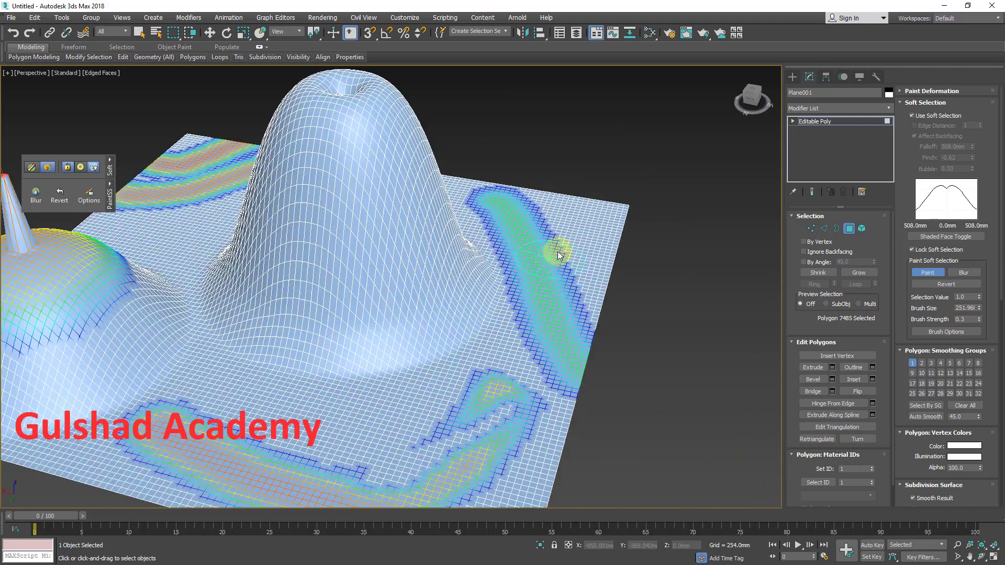
pyautogui.scroll(5, 601, 262)
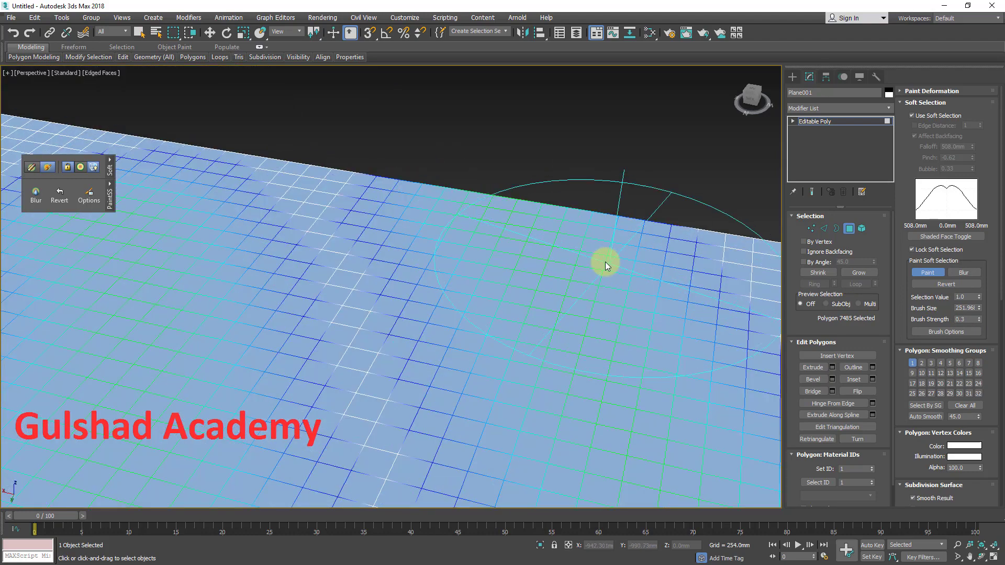
pyautogui.scroll(-2, 556, 291)
pyautogui.scroll(-4, 629, 350)
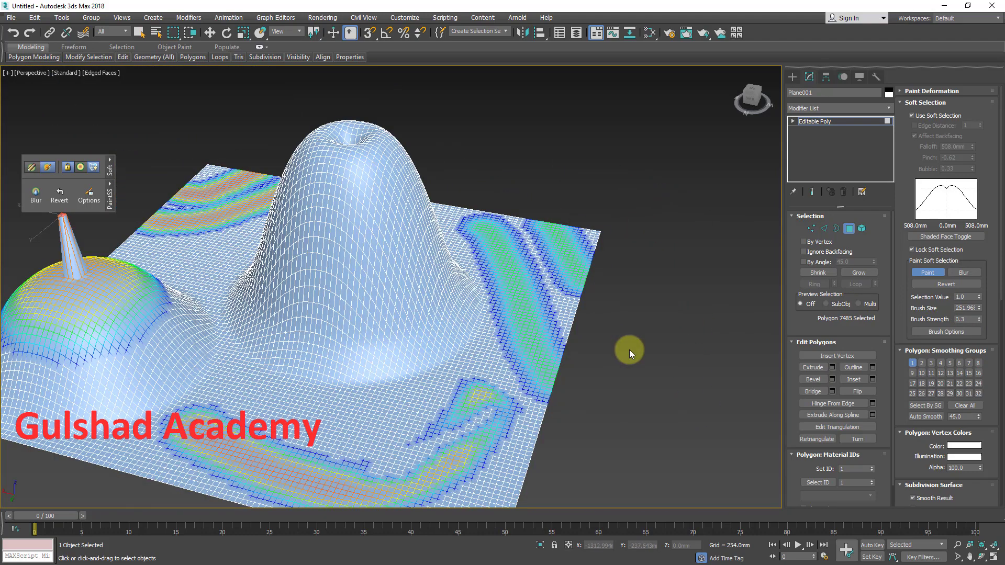
# Paint repeatedly over the same corner to build an irregular soft selection patch reaching the large mound's base
pyautogui.scroll(4, 544, 264)
pyautogui.moveTo(582, 254)
pyautogui.mouseDown()
pyautogui.moveTo(589, 276)
pyautogui.moveTo(518, 213)
pyautogui.moveTo(497, 253)
pyautogui.moveTo(564, 245)
pyautogui.moveTo(547, 416)
pyautogui.moveTo(602, 299)
pyautogui.moveTo(530, 211)
pyautogui.moveTo(449, 209)
pyautogui.moveTo(529, 234)
pyautogui.moveTo(603, 275)
pyautogui.moveTo(538, 337)
pyautogui.moveTo(554, 426)
pyautogui.moveTo(426, 192)
pyautogui.moveTo(460, 325)
pyautogui.moveTo(404, 189)
pyautogui.moveTo(527, 236)
pyautogui.moveTo(610, 332)
pyautogui.moveTo(493, 411)
pyautogui.moveTo(498, 332)
pyautogui.moveTo(463, 383)
pyautogui.moveTo(471, 282)
pyautogui.moveTo(560, 372)
pyautogui.moveTo(572, 262)
pyautogui.mouseUp()
pyautogui.scroll(-3, 614, 275)
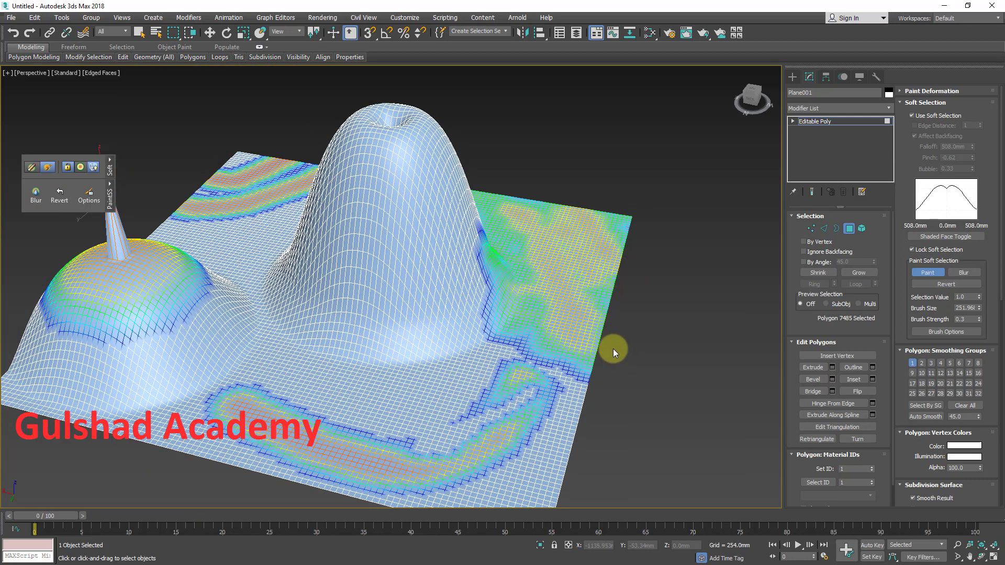
# Move the spike's selected polygons up along Z to about 908 mm, lifting all painted soft selection areas with them
pyautogui.press('w')
pyautogui.scroll(2, 159, 214)
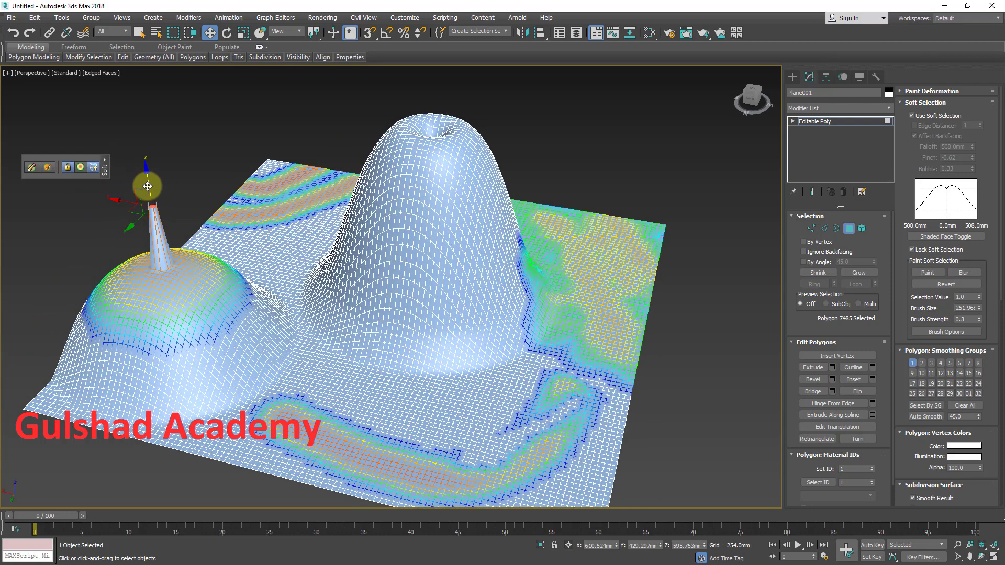
pyautogui.moveTo(146, 184); pyautogui.dragTo(141, 99)
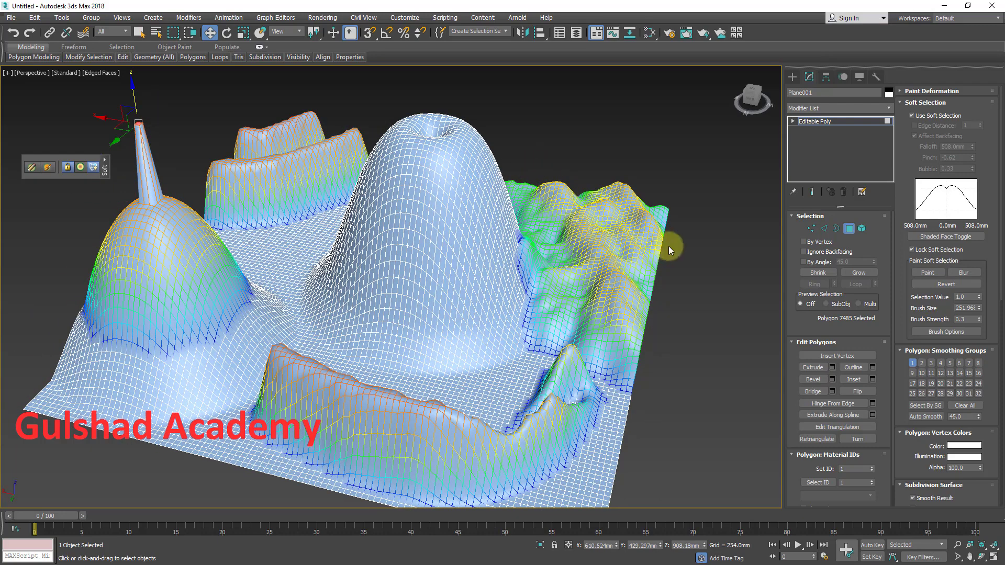
pyautogui.scroll(3, 605, 217)
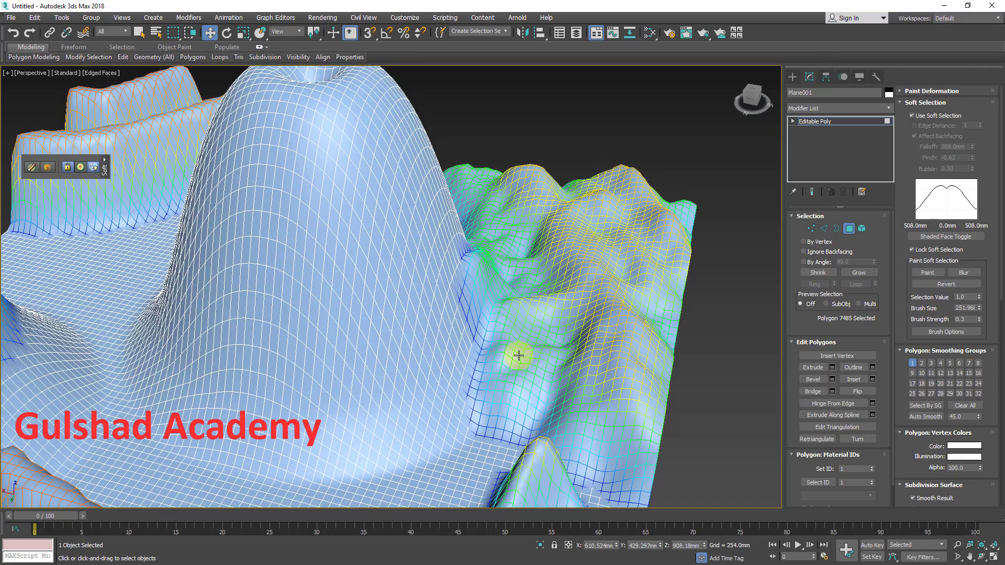
pyautogui.scroll(-5, 533, 260)
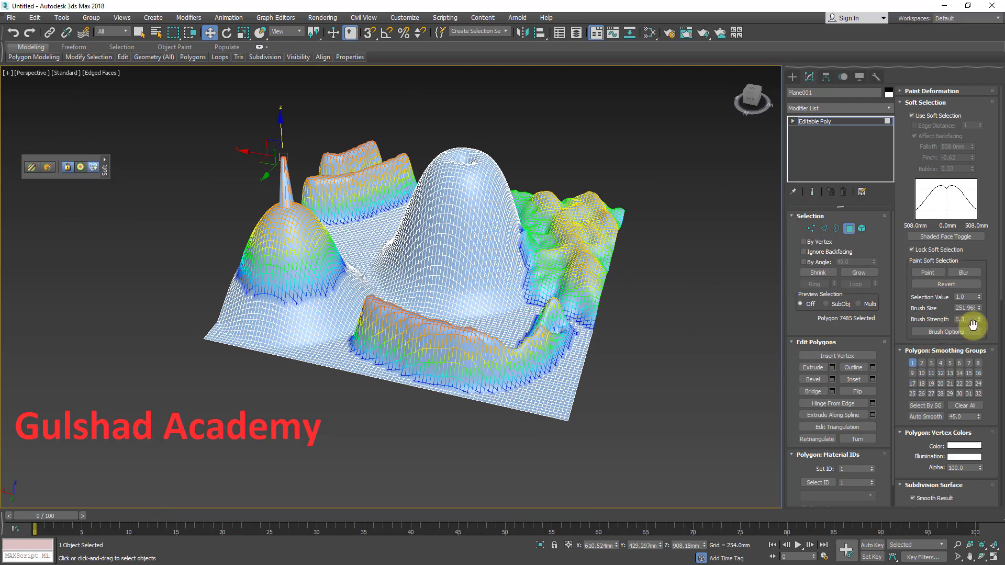
pyautogui.moveTo(969, 318); pyautogui.dragTo(883, 317)
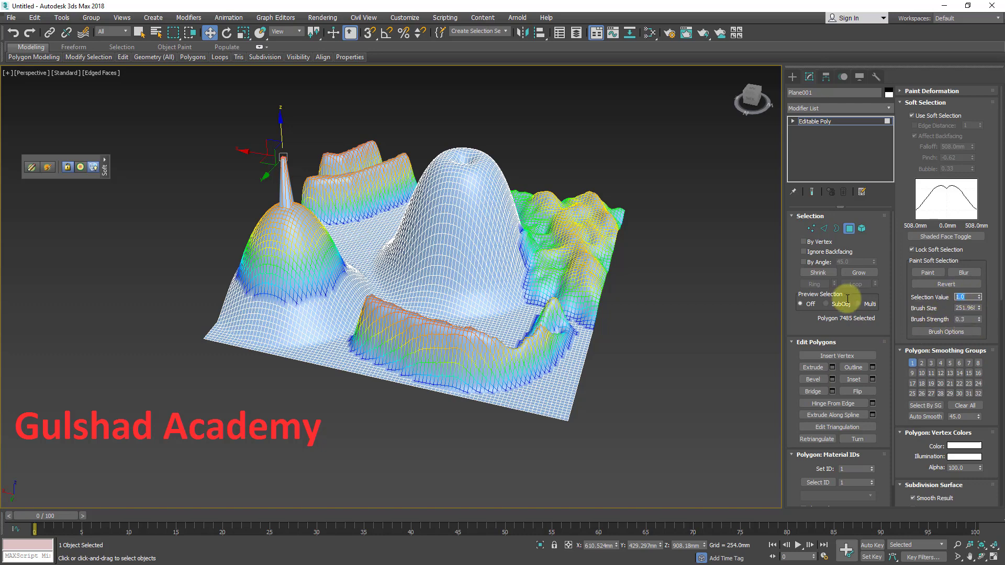
pyautogui.moveTo(963, 297); pyautogui.dragTo(879, 260)
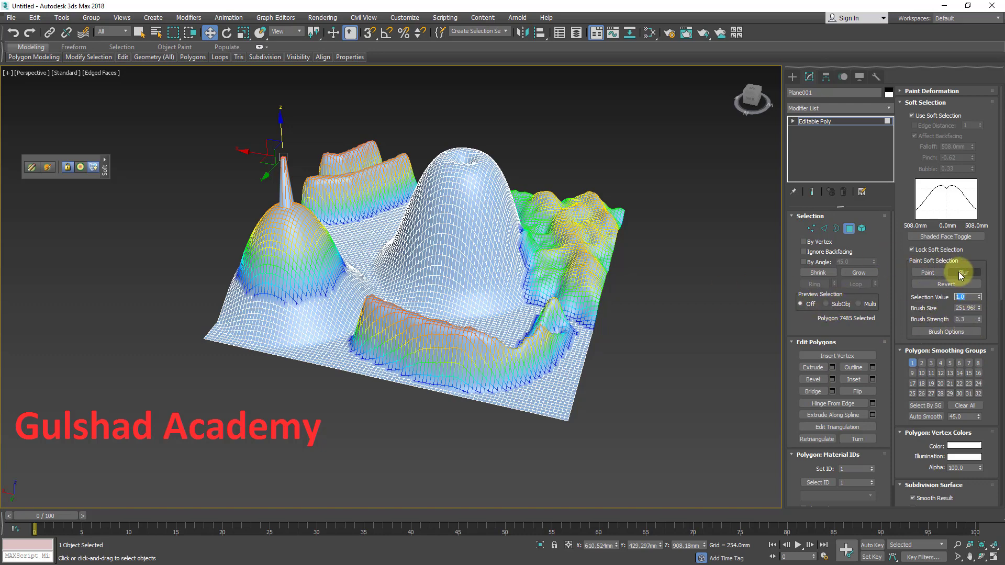
# Blur the painted soft selection along the border between the raised corner terrain and the large mound
pyautogui.scroll(5, 631, 284)
pyautogui.scroll(3, 591, 256)
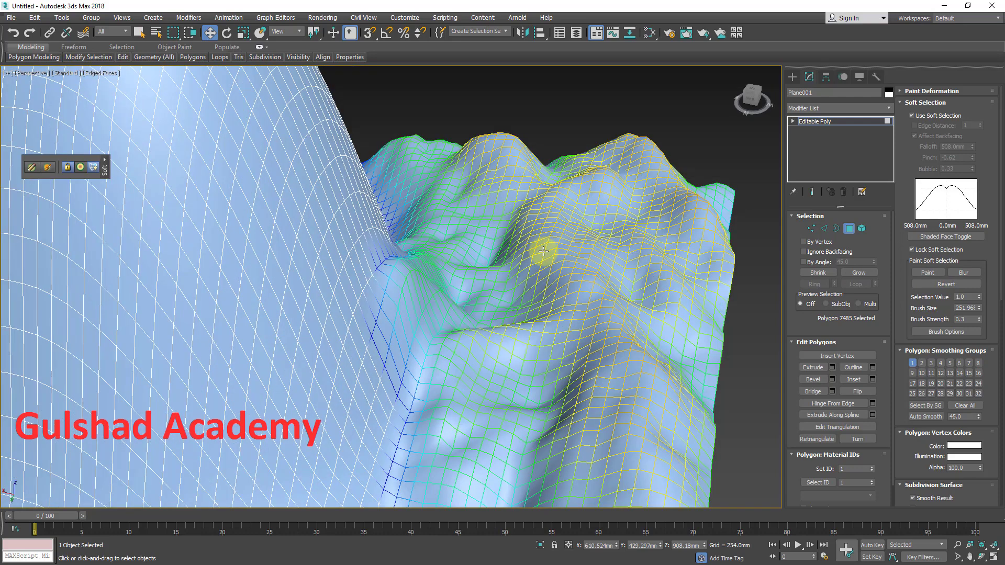
pyautogui.moveTo(543, 251); pyautogui.dragTo(534, 223, button='middle')
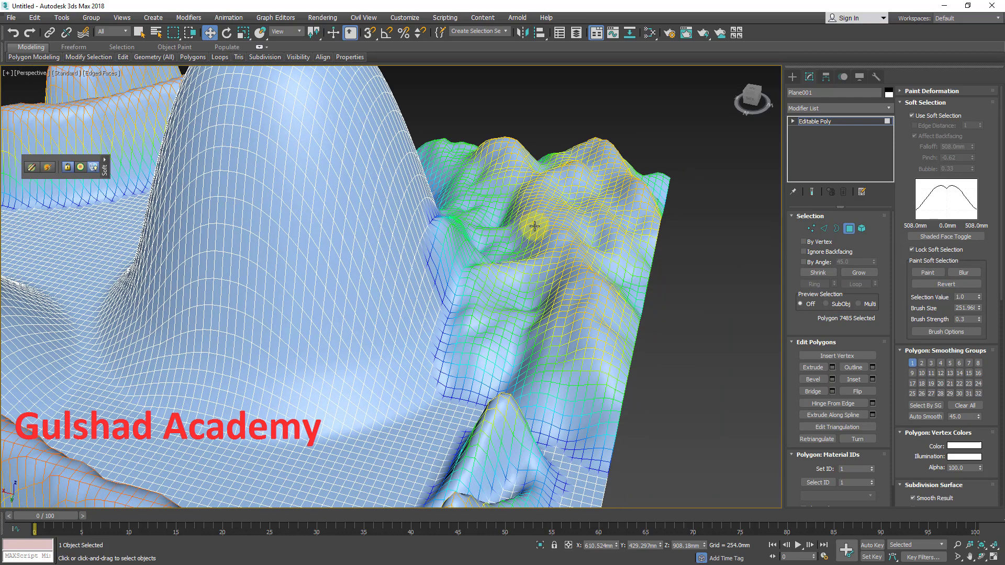
pyautogui.click(962, 273)
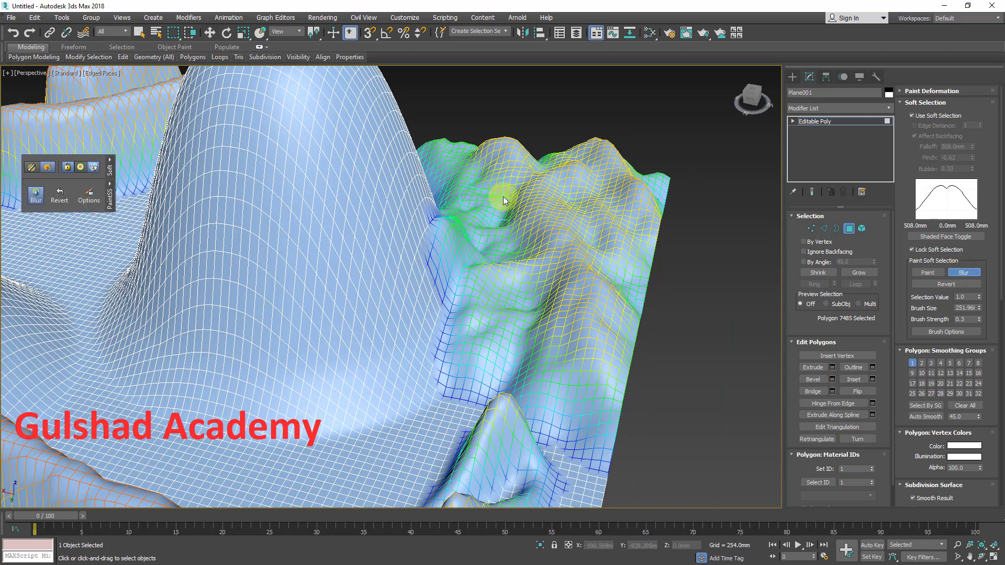
pyautogui.moveTo(486, 330)
pyautogui.mouseDown()
pyautogui.moveTo(444, 206)
pyautogui.moveTo(456, 375)
pyautogui.moveTo(413, 298)
pyautogui.moveTo(535, 453)
pyautogui.moveTo(527, 298)
pyautogui.moveTo(588, 470)
pyautogui.moveTo(516, 442)
pyautogui.moveTo(393, 244)
pyautogui.moveTo(562, 291)
pyautogui.moveTo(635, 208)
pyautogui.moveTo(473, 195)
pyautogui.mouseUp()
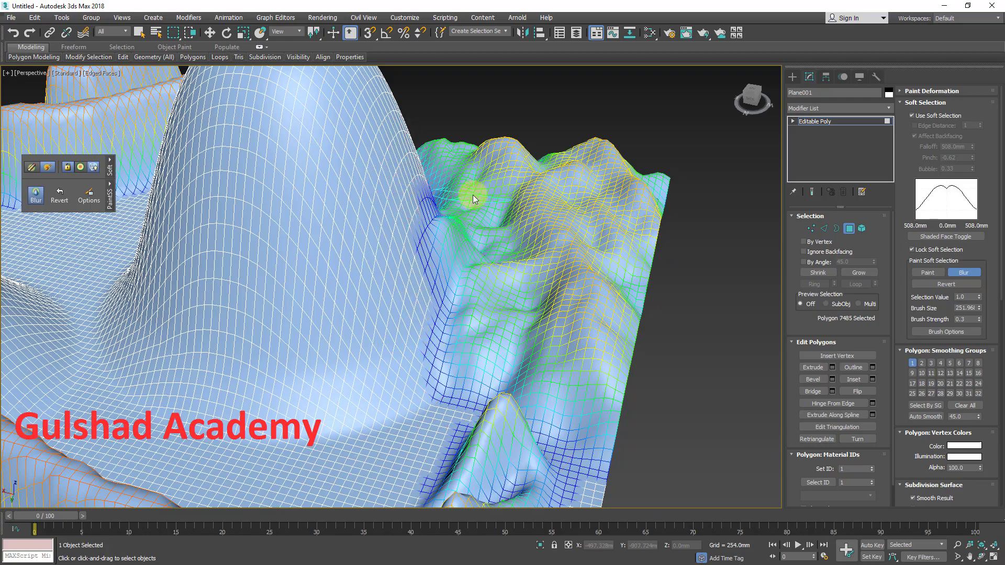
pyautogui.scroll(2, 484, 221)
pyautogui.keyDown('alt'); pyautogui.moveTo(483, 217); pyautogui.dragTo(426, 360, button='middle'); pyautogui.keyUp('alt')
pyautogui.moveTo(426, 413)
pyautogui.mouseDown()
pyautogui.moveTo(516, 386)
pyautogui.moveTo(473, 409)
pyautogui.moveTo(512, 357)
pyautogui.mouseUp()
# Blur the soft selection around the small peak where the curved front ridge meets the corner terrain
pyautogui.scroll(-5, 527, 314)
pyautogui.keyDown('alt'); pyautogui.moveTo(527, 314); pyautogui.dragTo(598, 225, button='middle'); pyautogui.keyUp('alt')
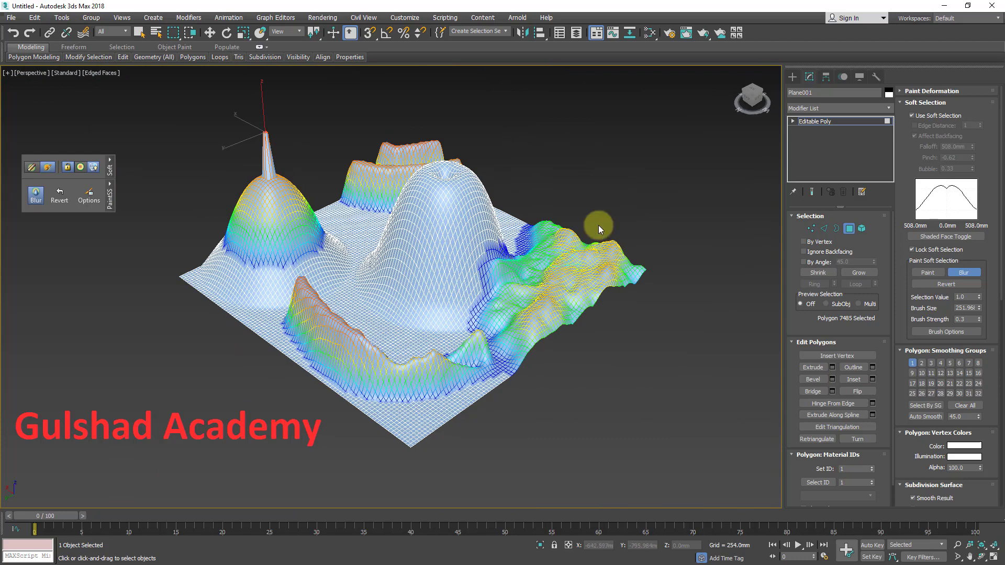
pyautogui.moveTo(478, 338)
pyautogui.mouseDown()
pyautogui.moveTo(566, 237)
pyautogui.moveTo(521, 335)
pyautogui.moveTo(646, 242)
pyautogui.moveTo(520, 264)
pyautogui.moveTo(479, 241)
pyautogui.moveTo(473, 345)
pyautogui.mouseUp()
pyautogui.moveTo(460, 344)
pyautogui.keyDown('alt'); pyautogui.mouseDown(button='middle')
pyautogui.moveTo(520, 290)
pyautogui.moveTo(595, 393)
pyautogui.mouseUp(button='middle'); pyautogui.keyUp('alt')
pyautogui.scroll(3, 594, 330)
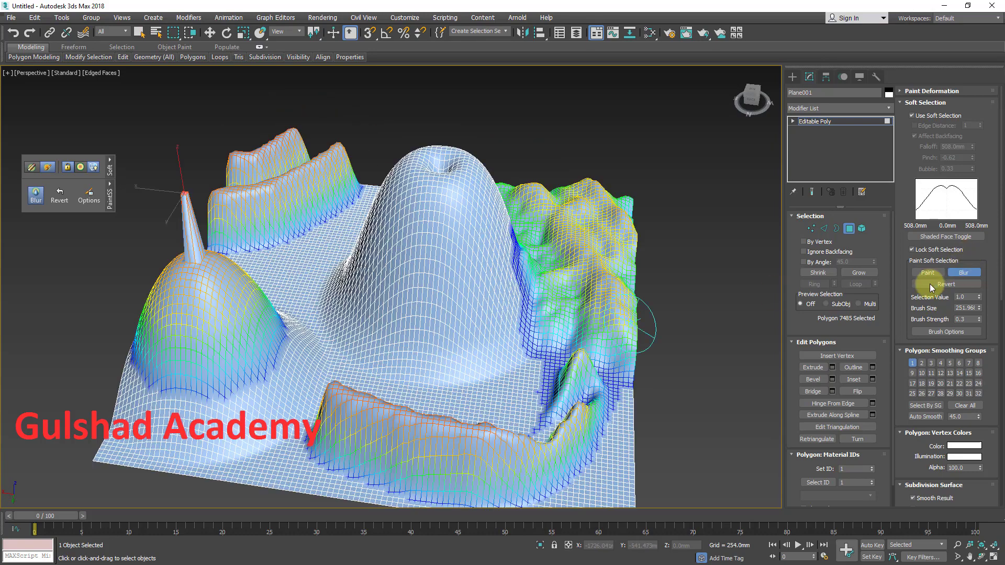